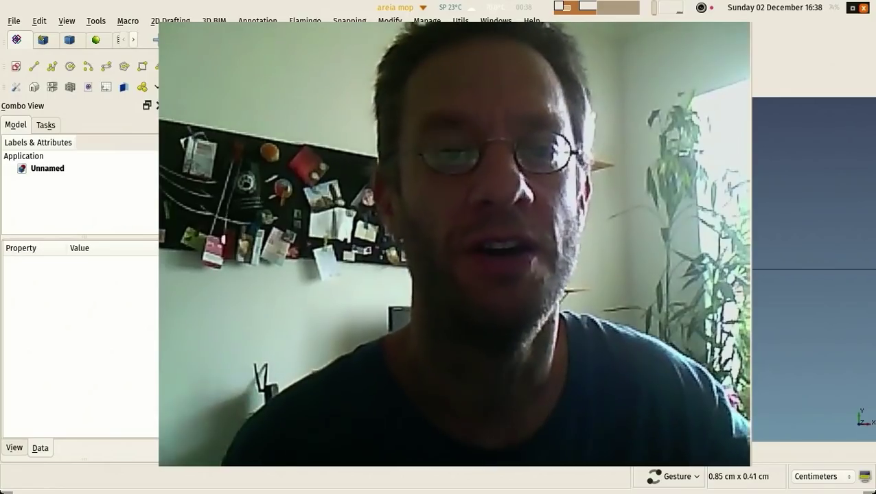
Step: Drag the Combo View splitter down to give the model tree more room
drag(93, 237, 98, 286)
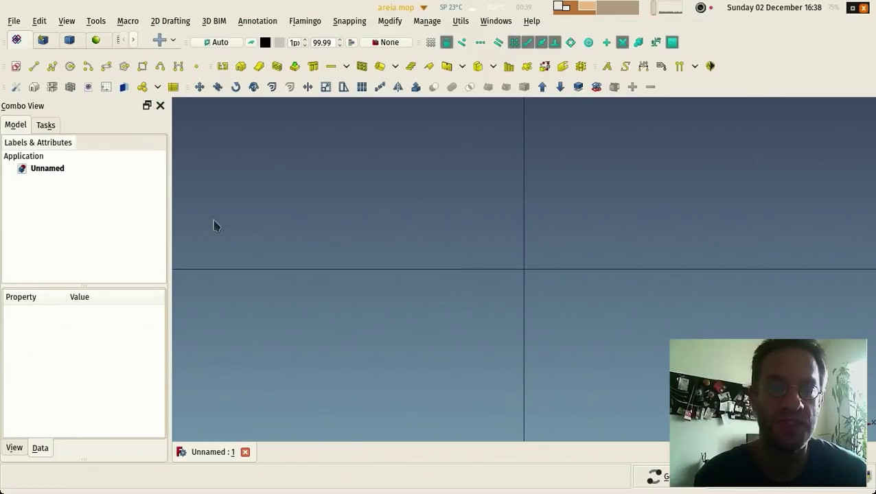
Step: Place a 20 × 20 × 200 cm Structure column at the origin and view it isometrically
middle_drag(336, 247, 417, 248)
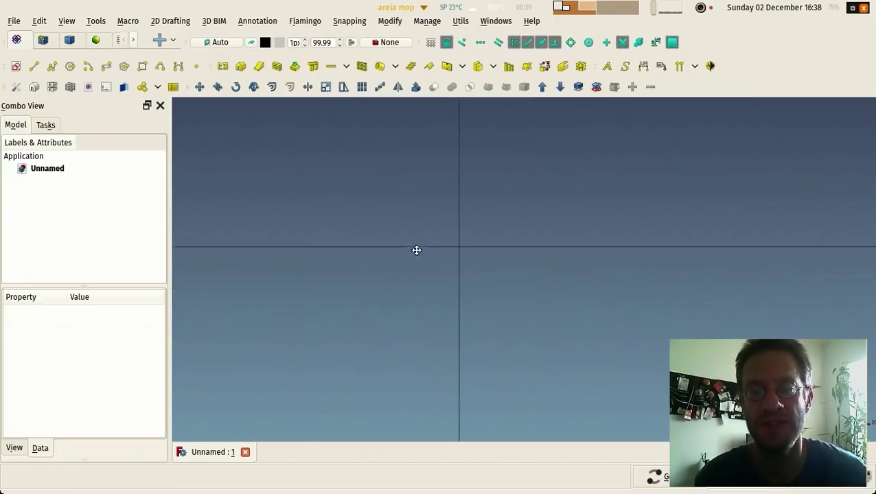
click(313, 68)
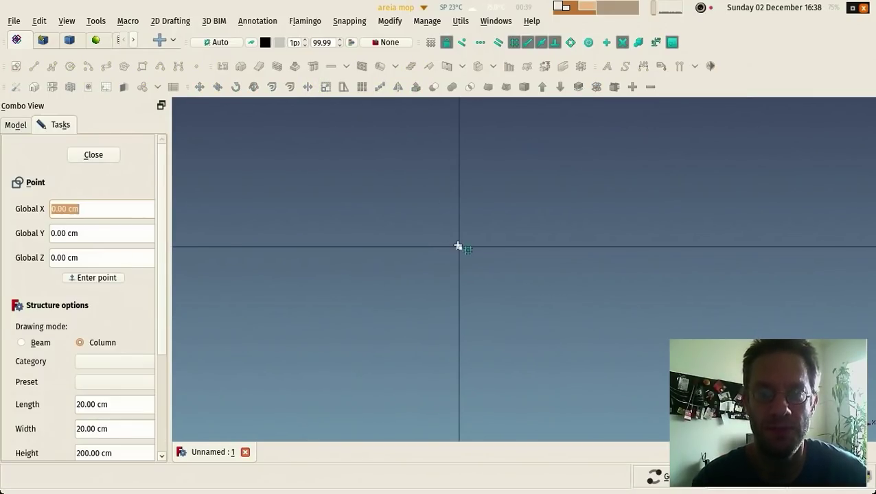
click(455, 266)
scroll(415, 280, down, 3)
key(0)
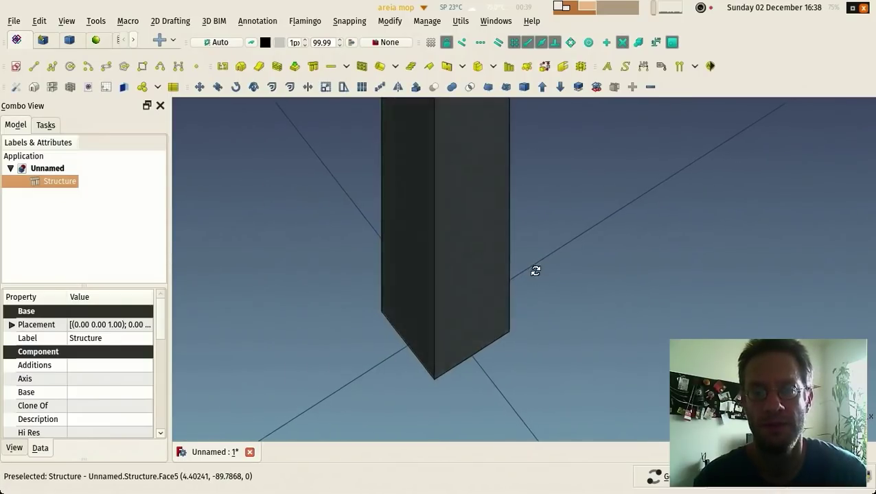
scroll(481, 282, up, 3)
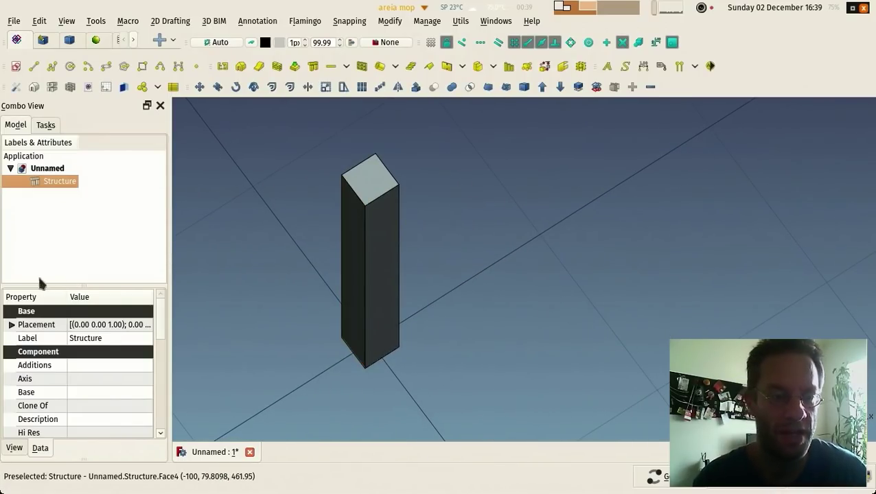
Step: Enlarge the property panel to reach the column's Width property
drag(81, 283, 79, 200)
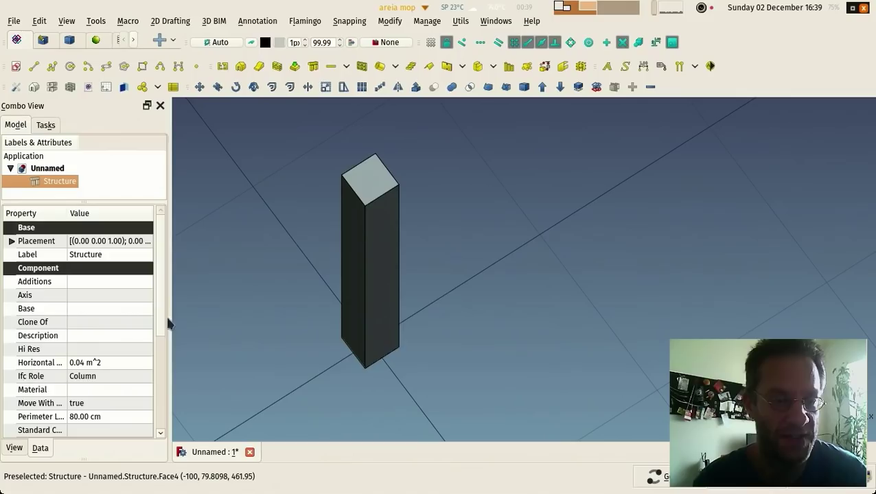
drag(162, 316, 157, 430)
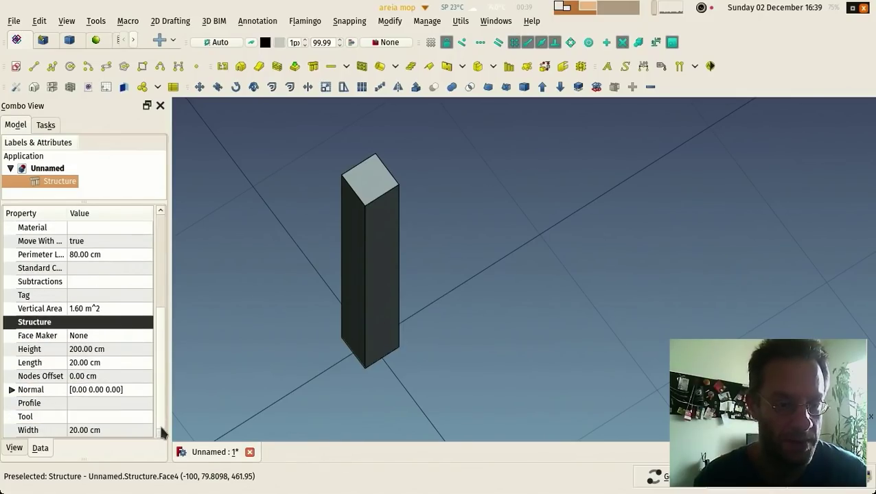
click(120, 431)
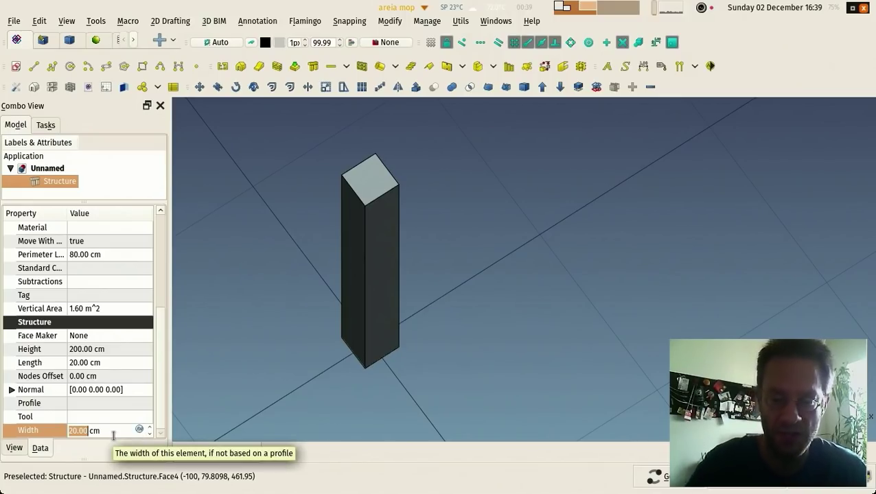
Step: Bind the column's Width to the expression 'Length', keeping it at 20 cm
click(139, 428)
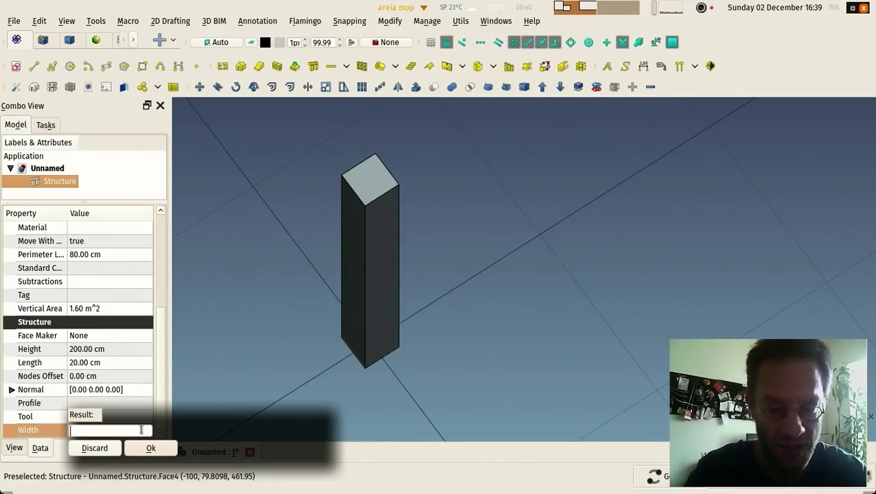
text(Length)
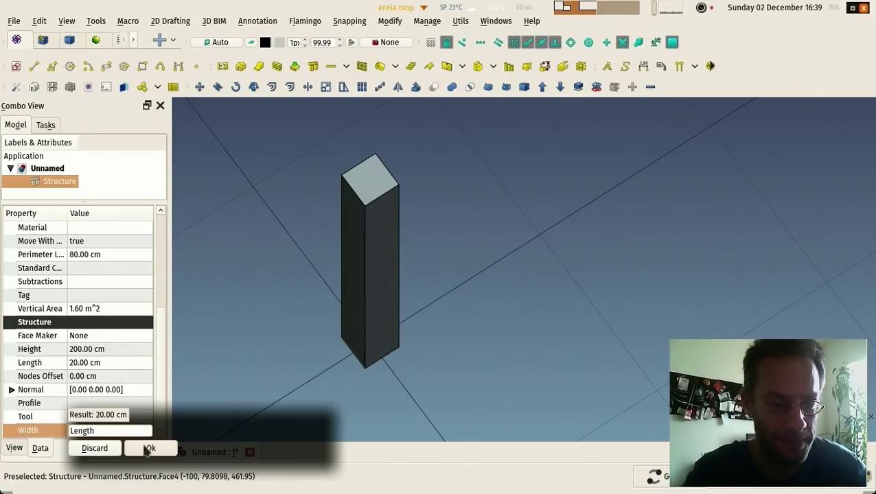
click(146, 449)
click(241, 393)
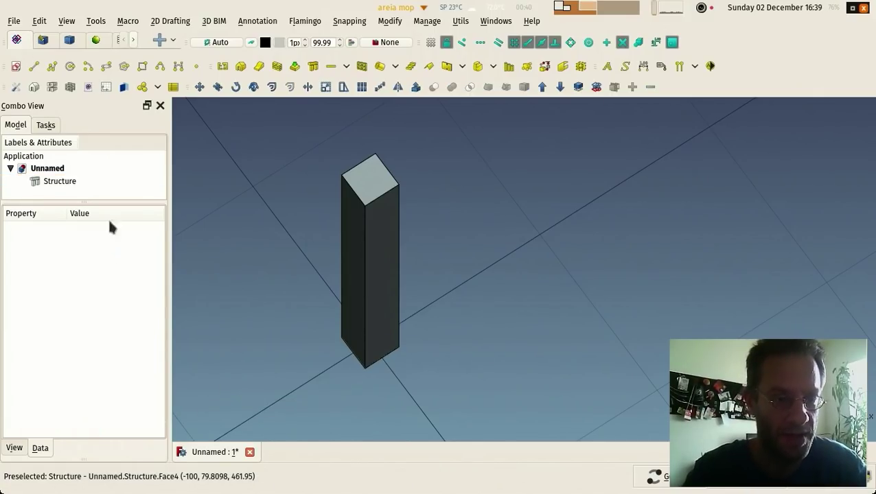
Step: Set the column's Length to 50 cm
click(371, 244)
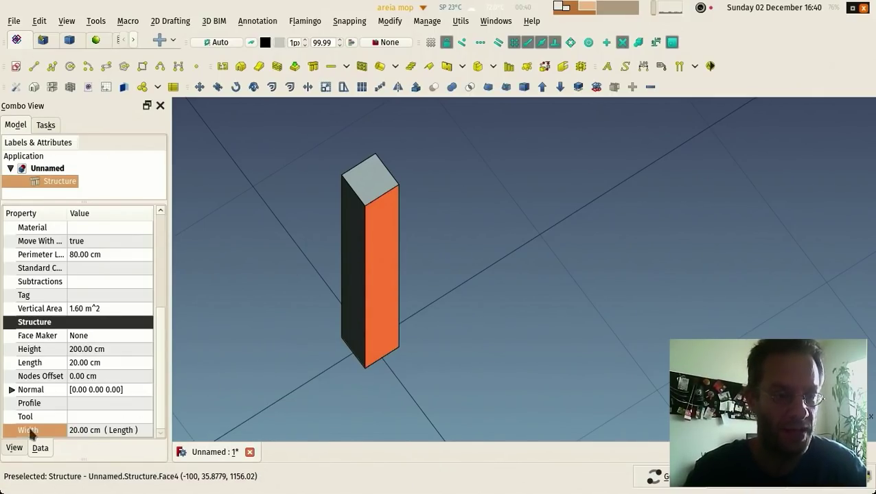
click(109, 362)
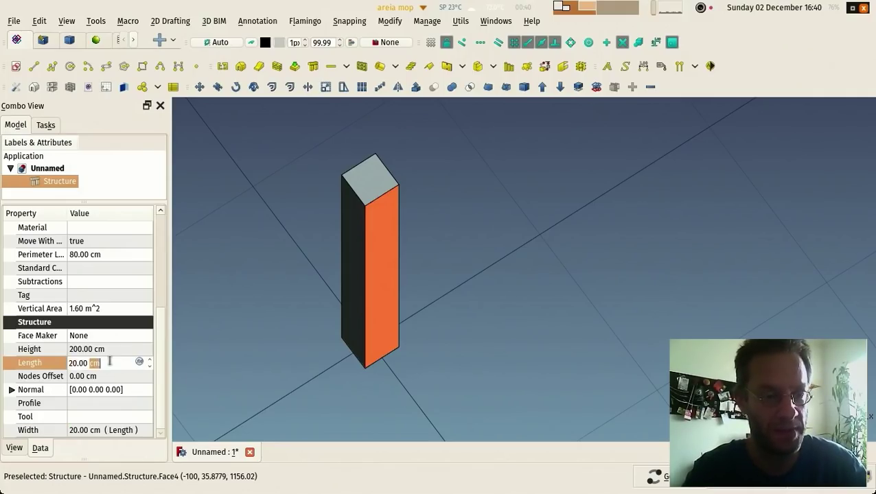
text(50cm)
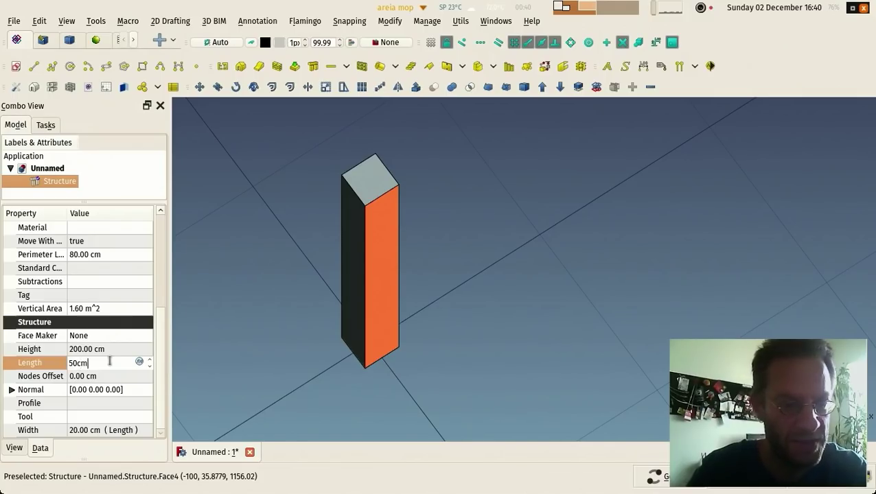
key(Return)
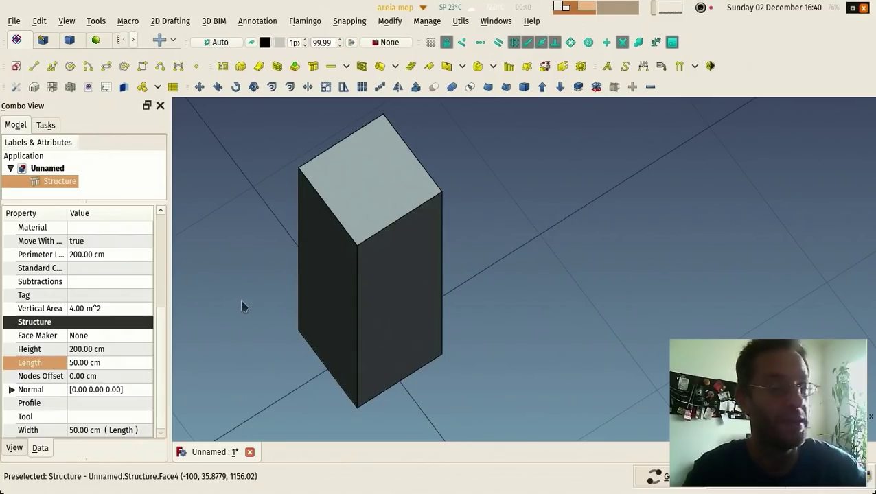
Step: Change the Width expression to Length/2
click(90, 430)
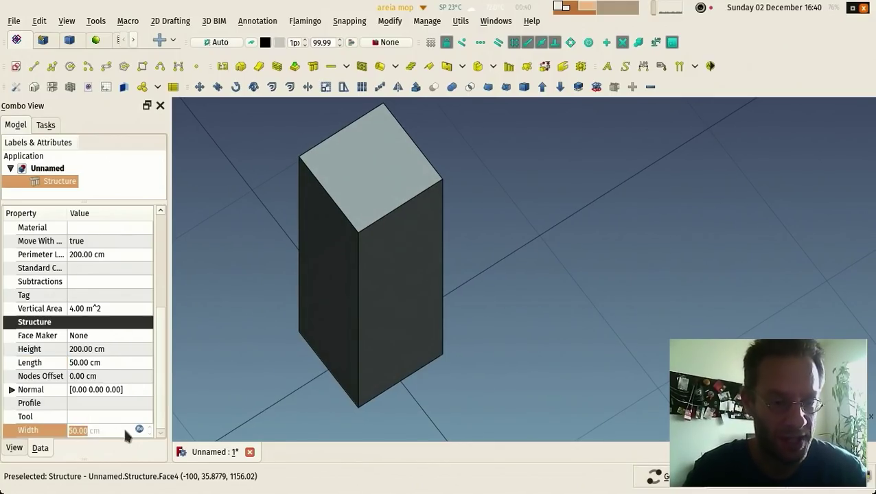
click(140, 429)
text(Length)
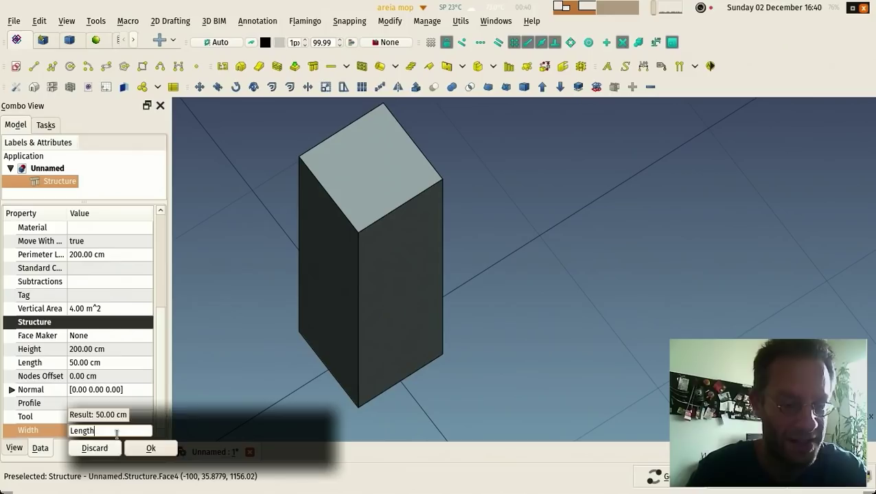
text(/2)
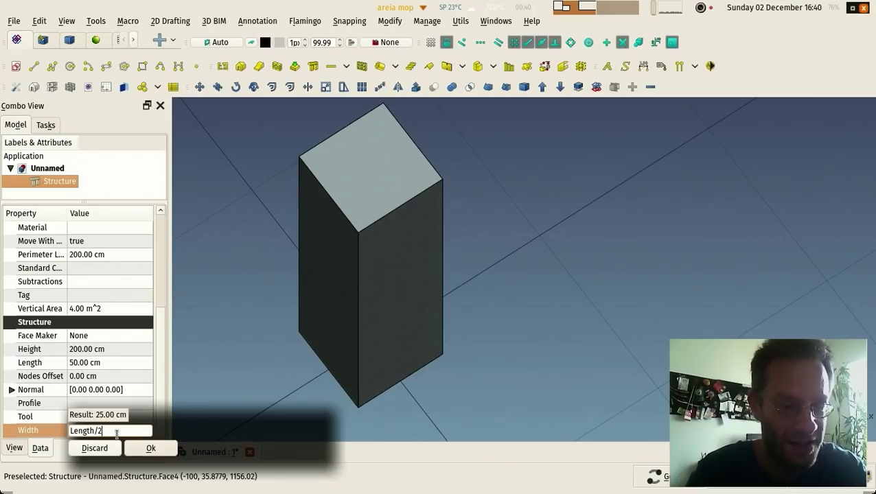
click(150, 448)
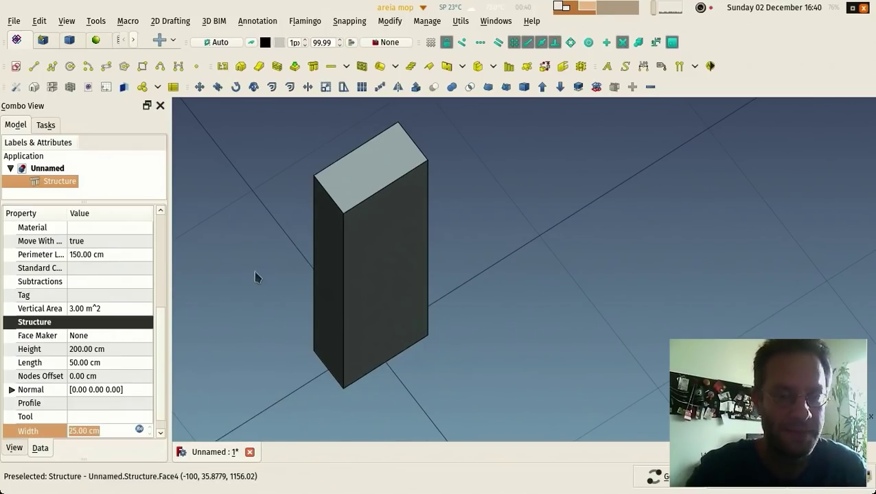
click(243, 274)
Step: Set the column's Length back to 20 cm
click(56, 184)
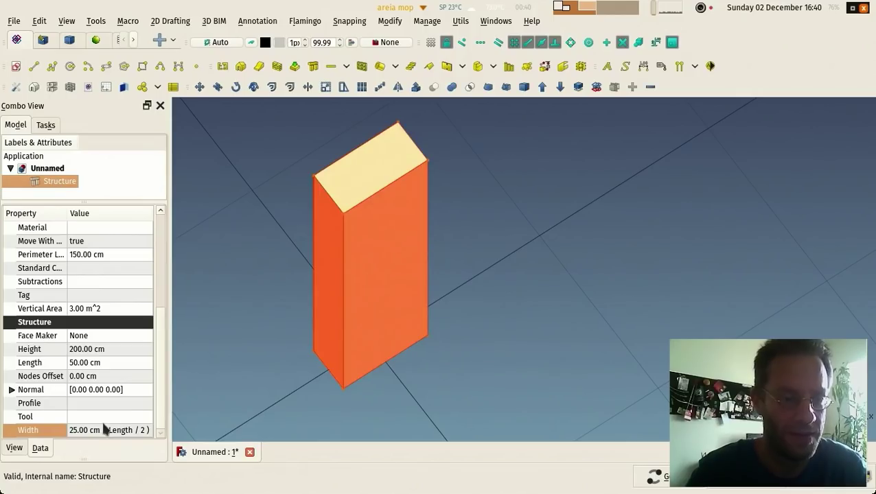
click(110, 362)
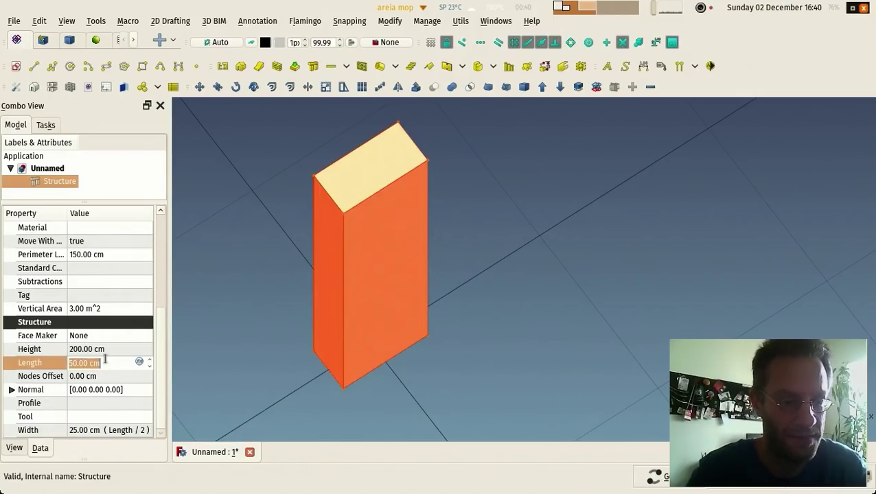
text(20)
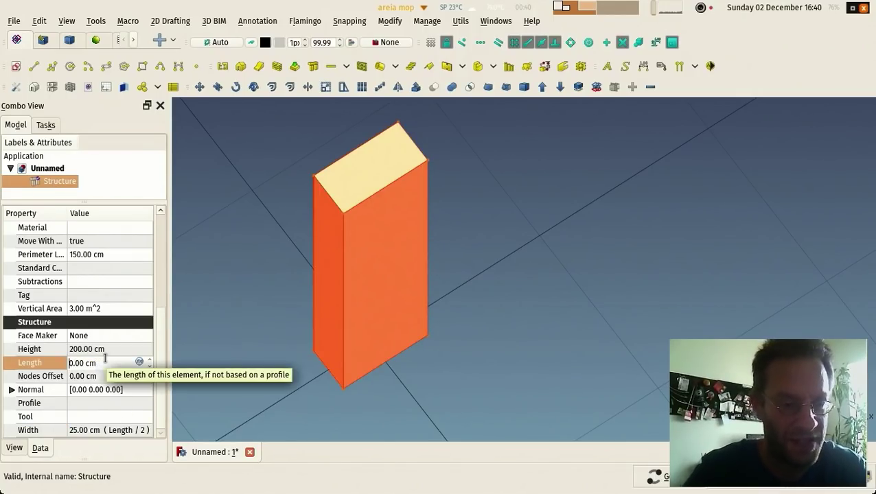
key(Return)
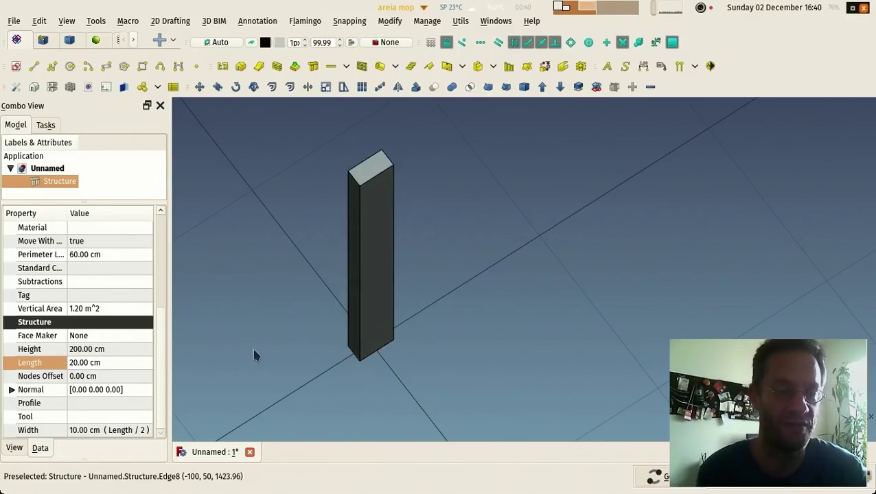
Step: Place a second Structure column 100 cm along X, viewed from the top and then isometrically
mouse_move(260, 338)
middle_down()
mouse_move(270, 326)
mouse_move(276, 341)
middle_up()
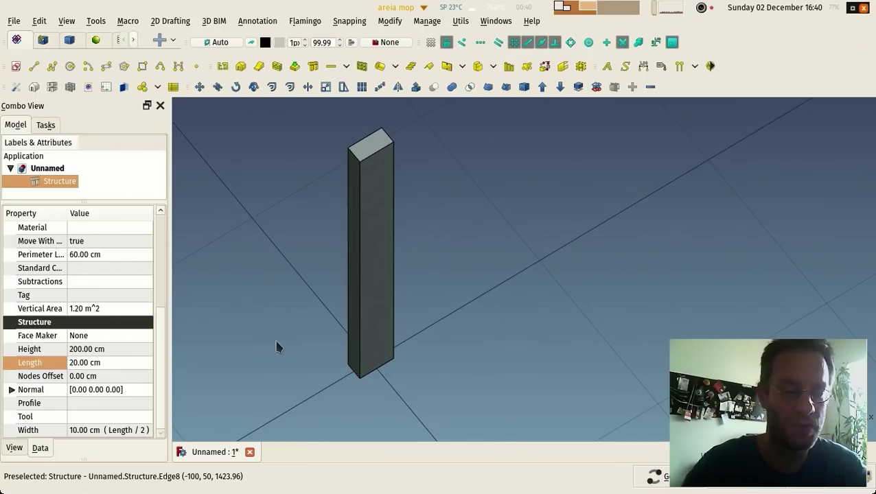
key(2)
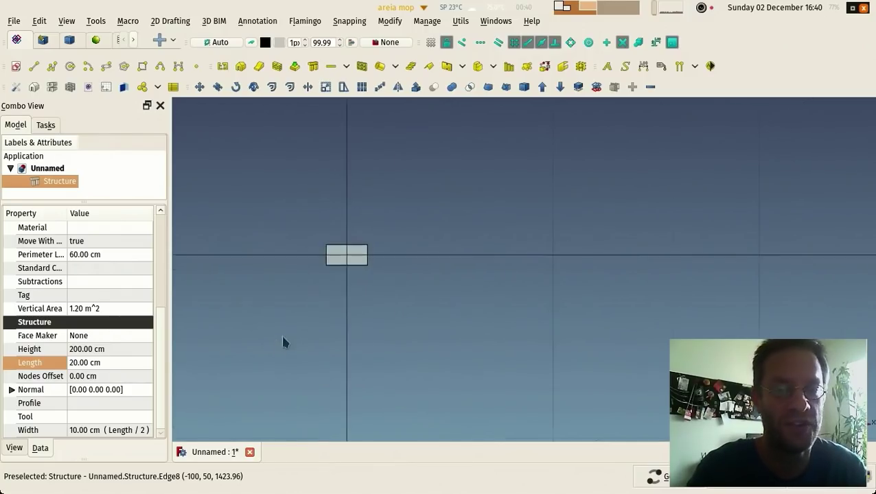
click(426, 235)
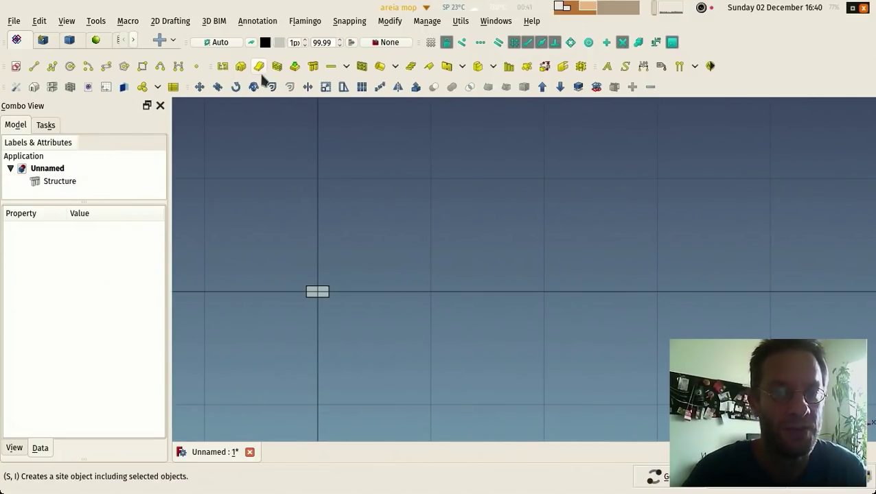
click(312, 66)
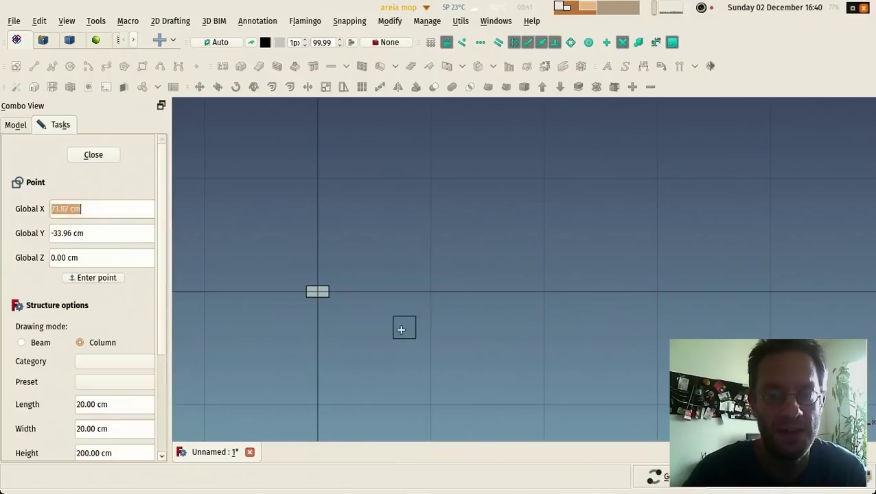
click(430, 292)
key(0)
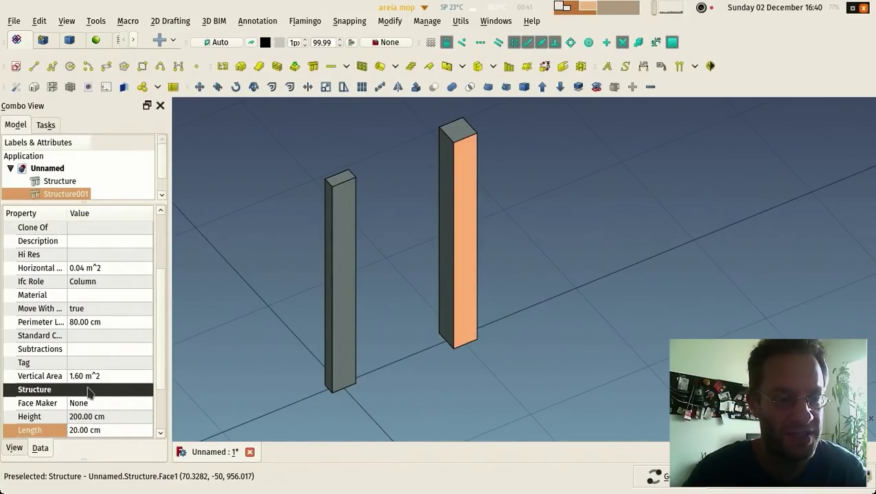
scroll(162, 378, down, 2)
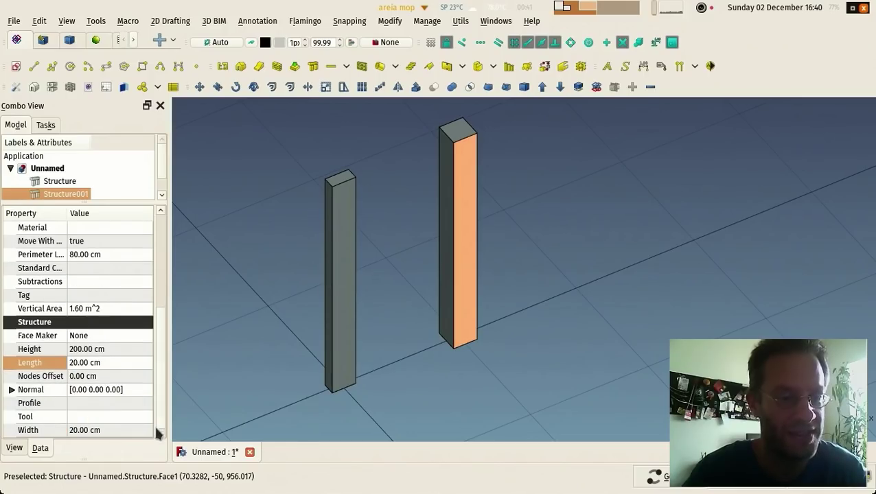
Step: Open the new column's Height expression editor and cancel without changes
click(127, 347)
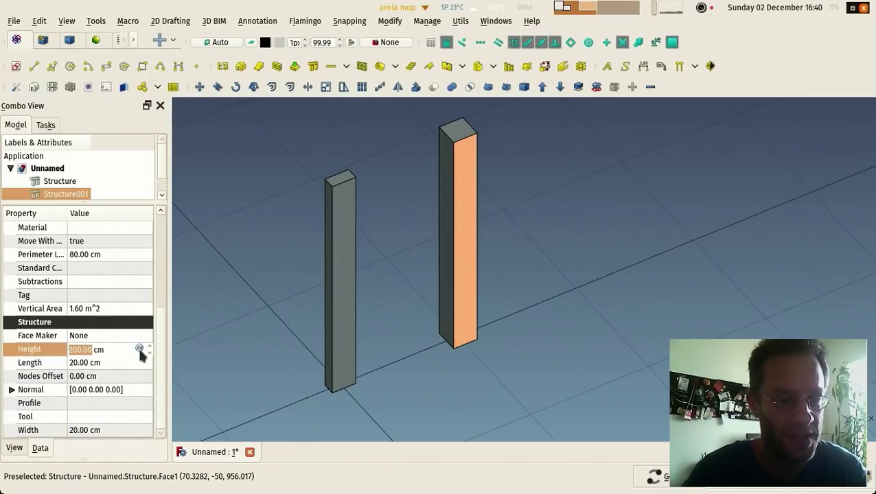
click(140, 349)
key(Escape)
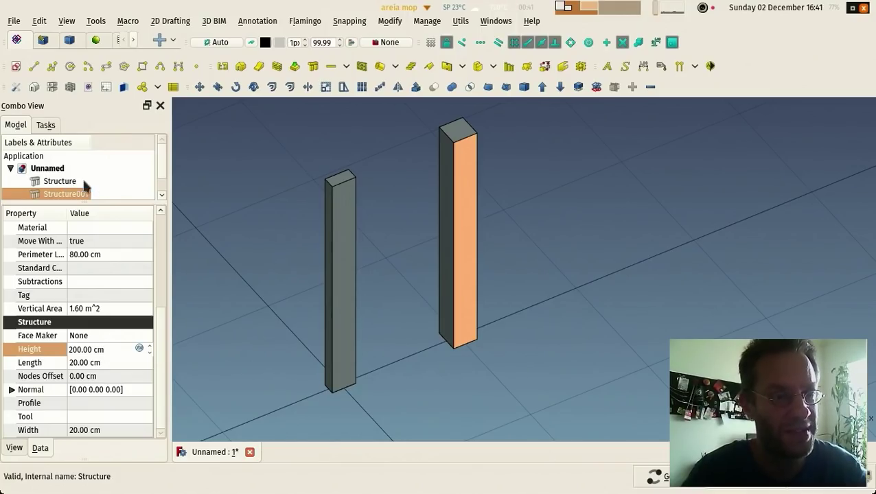
Step: Relabel the Structure column as 'Column one'
click(59, 183)
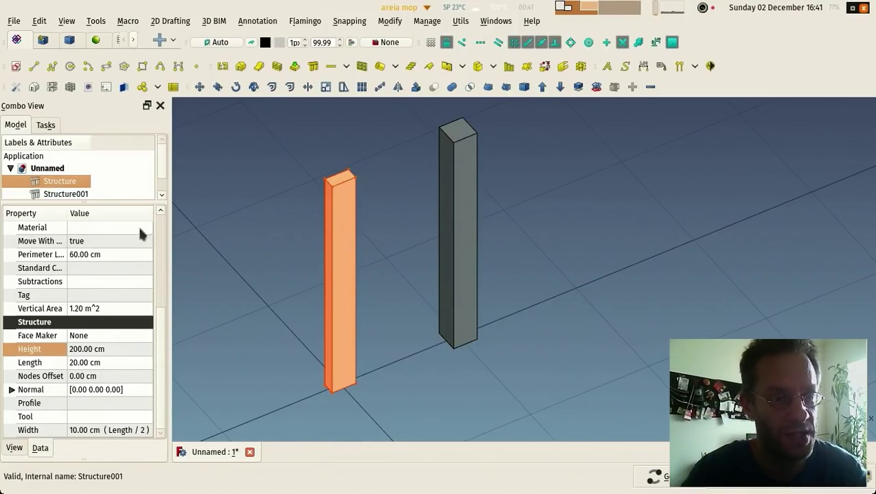
drag(159, 323, 187, 199)
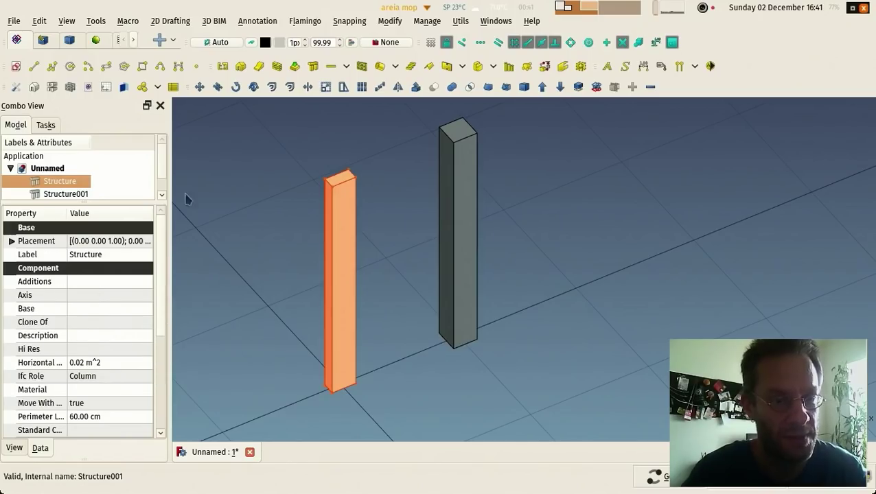
click(117, 253)
text(C)
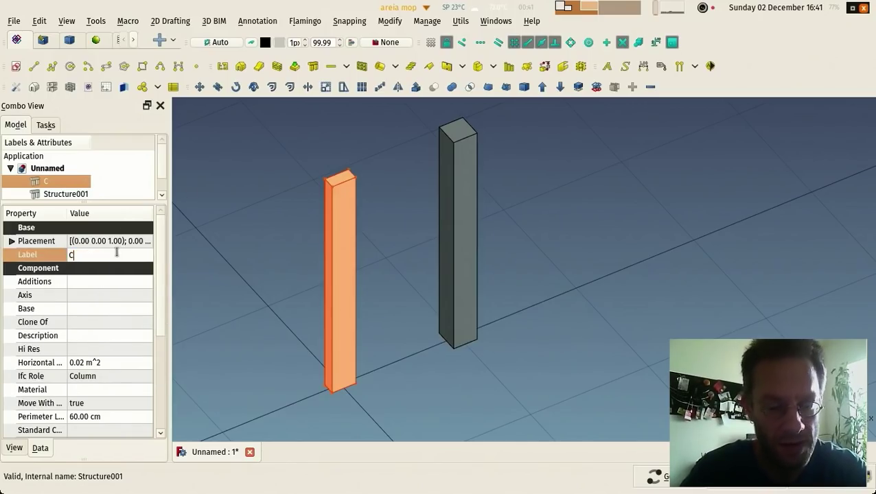
text(olumn)
key(Return)
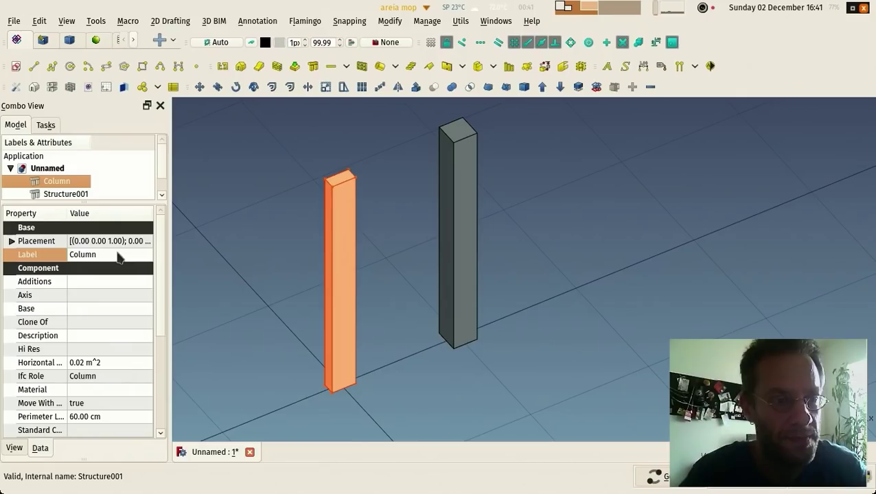
click(104, 254)
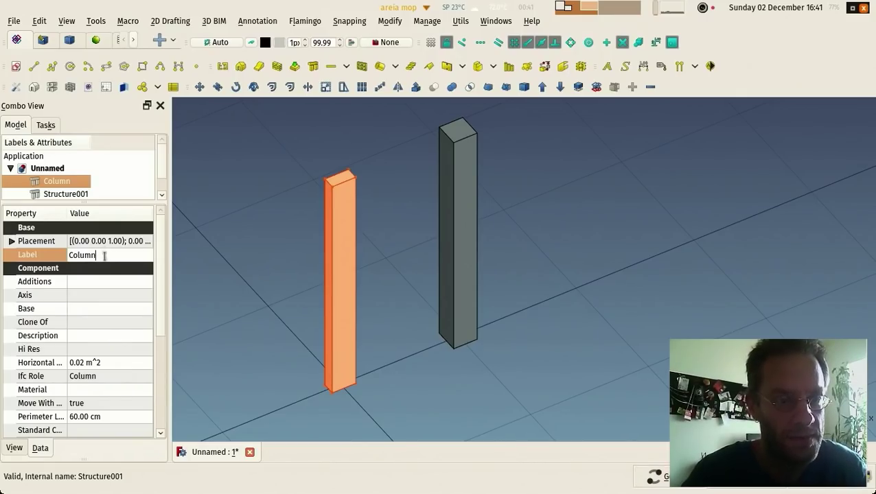
text(one)
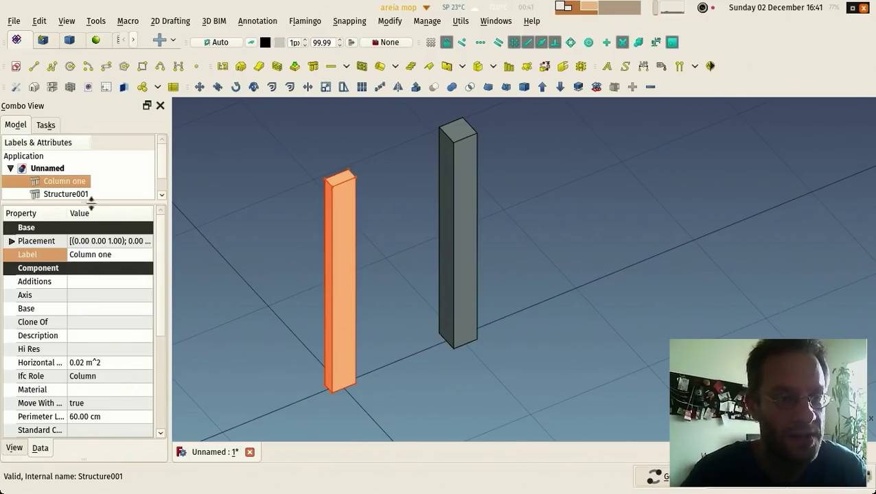
click(79, 196)
Step: Relabel Structure001 as 'Column two', then select both columns
click(124, 251)
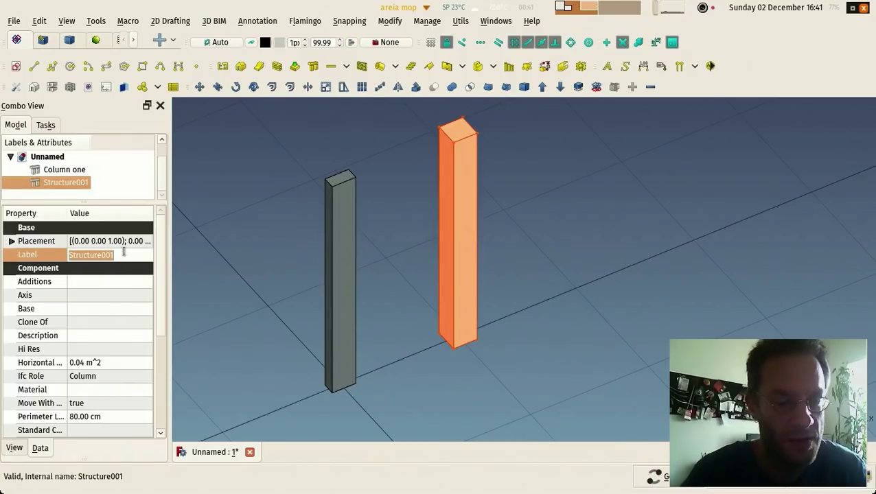
text(Column)
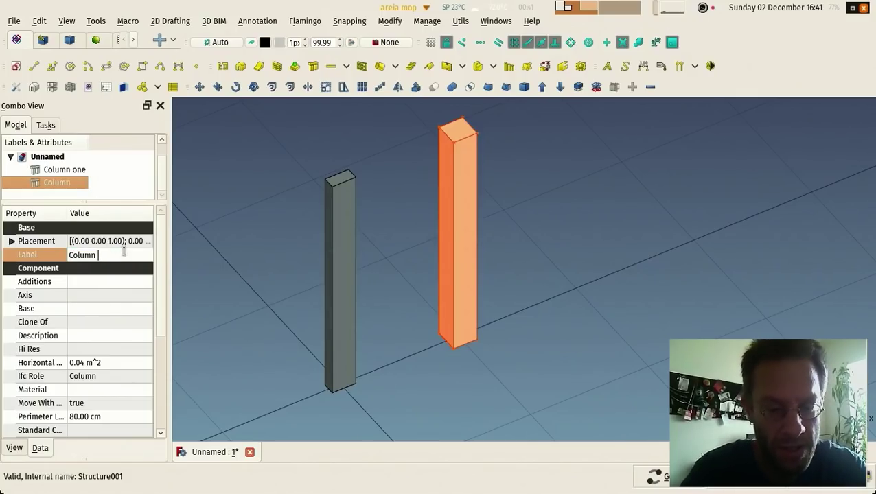
text(two)
key(Return)
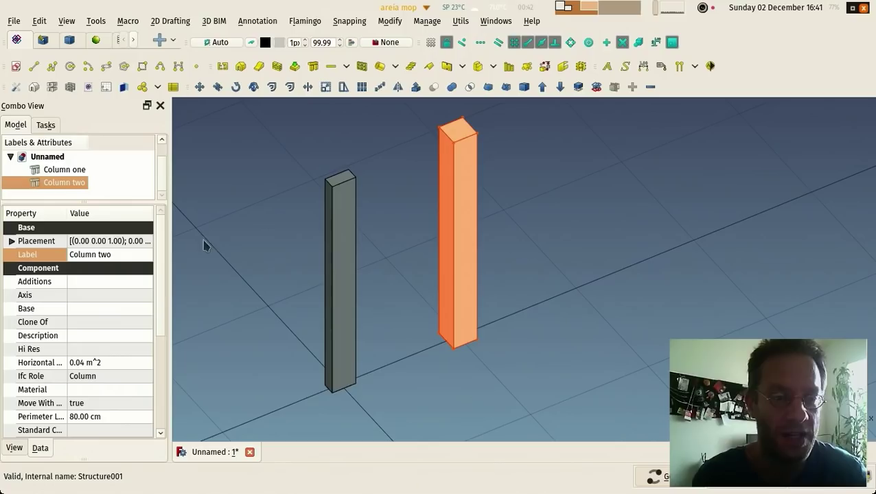
drag(162, 309, 166, 448)
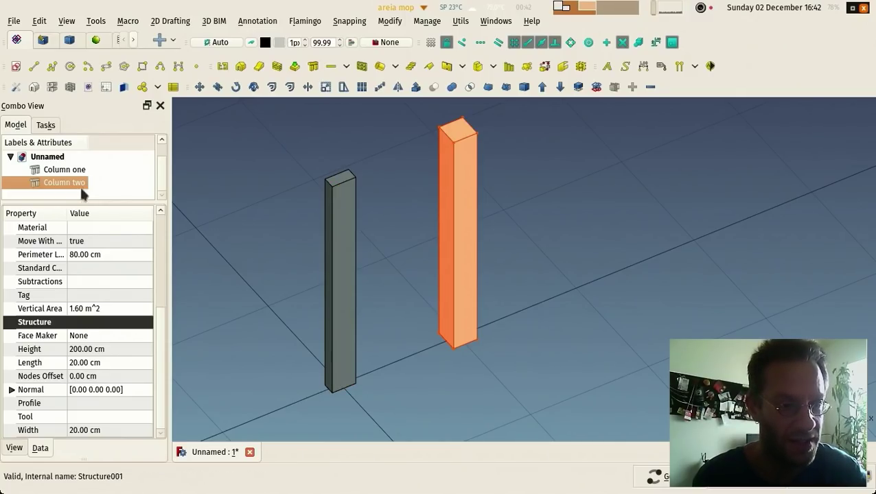
click(68, 169)
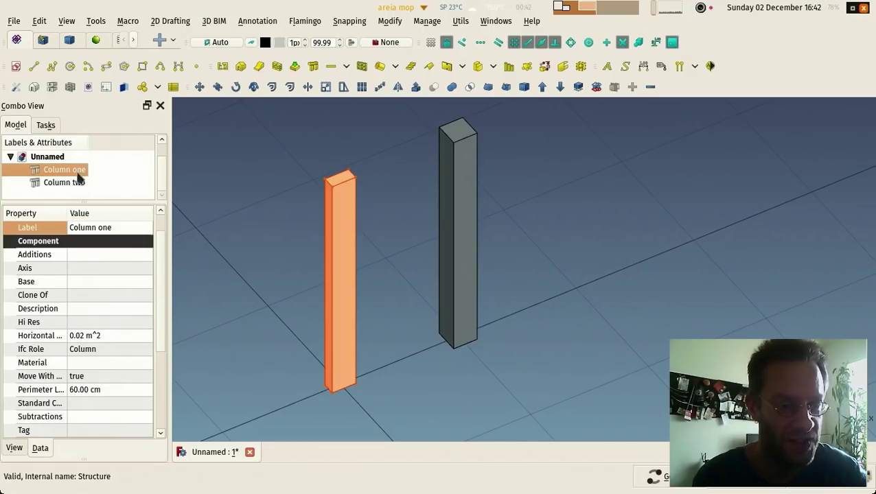
click(455, 197)
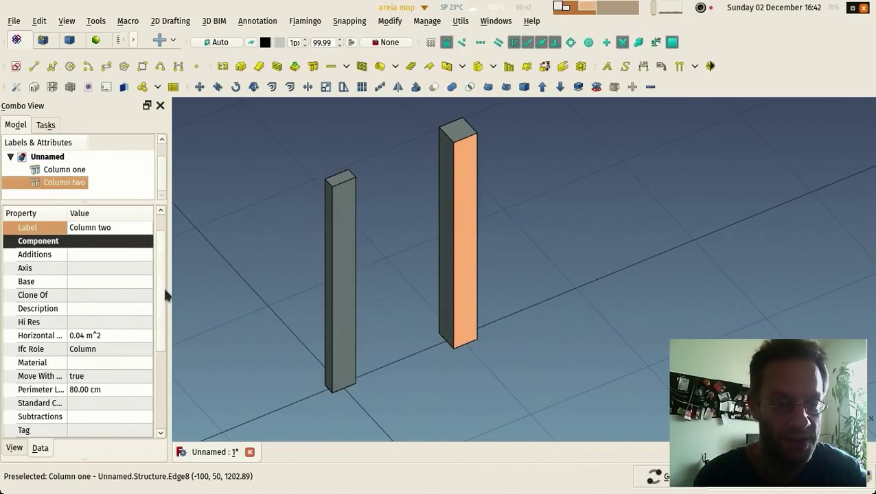
Step: Set Column two's Height to the expression Structure.Height
drag(162, 300, 170, 418)
click(113, 350)
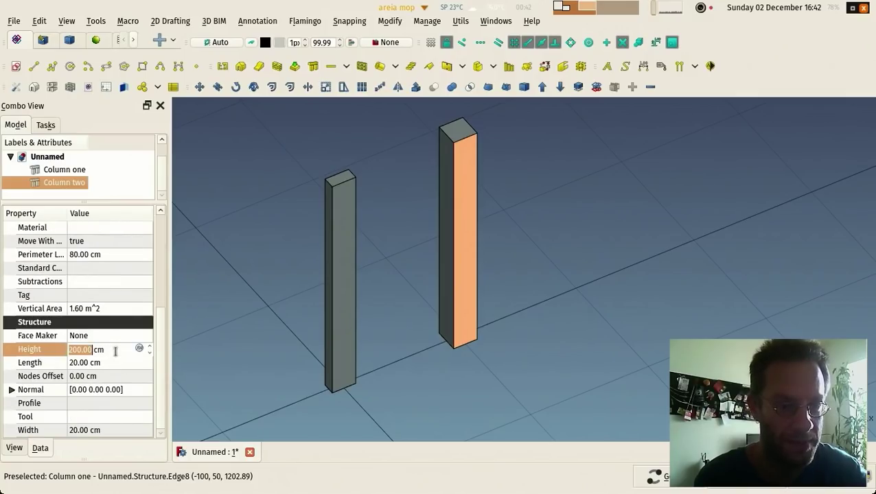
click(139, 349)
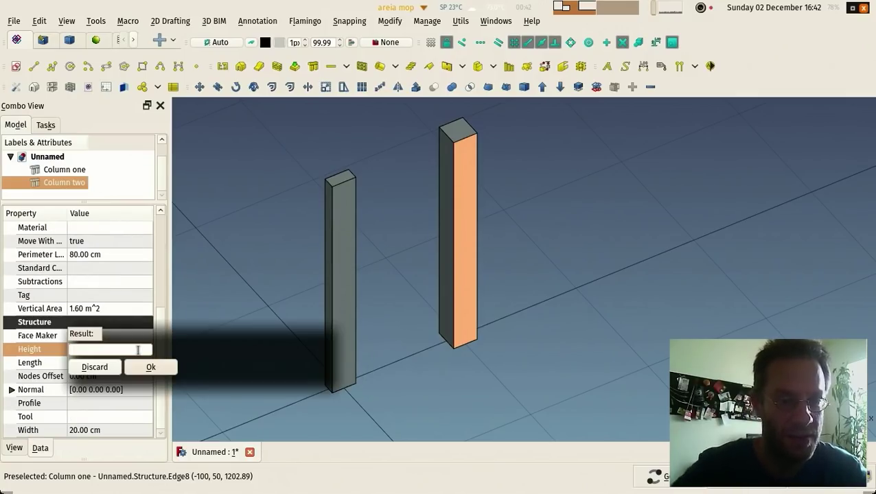
text(Structure.)
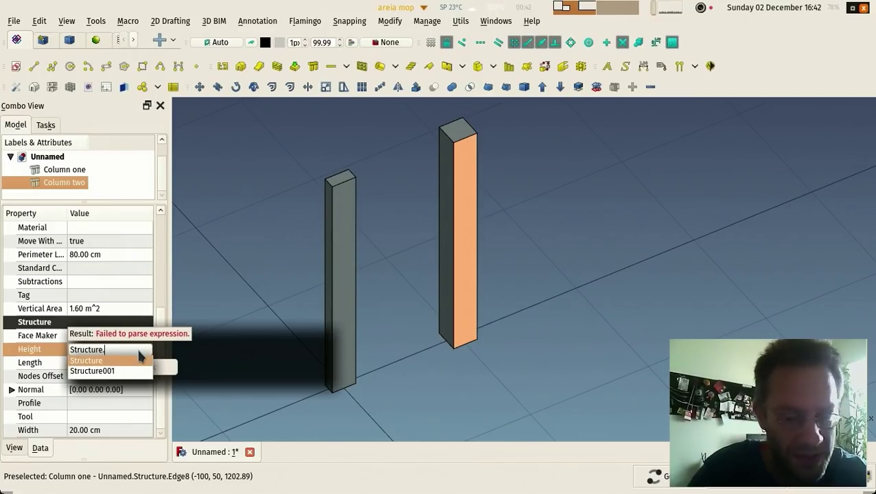
text(Hr)
key(BackSpace)
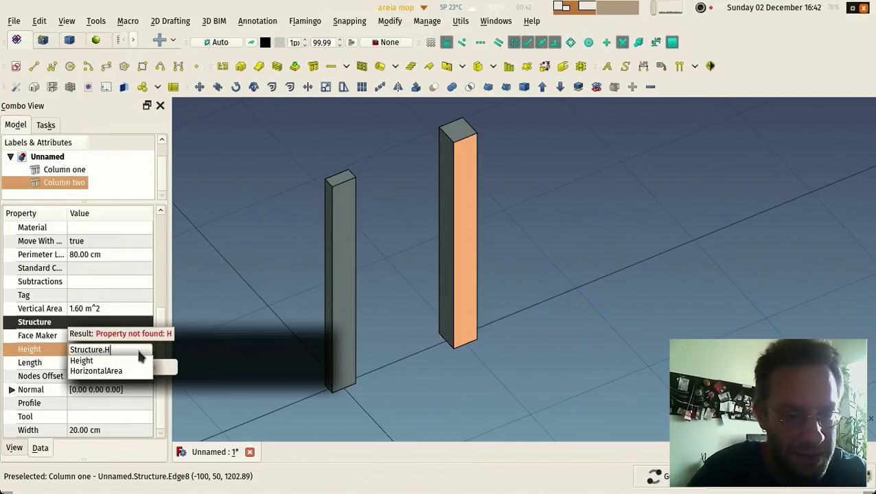
key(Down)
key(Return)
key(Return)
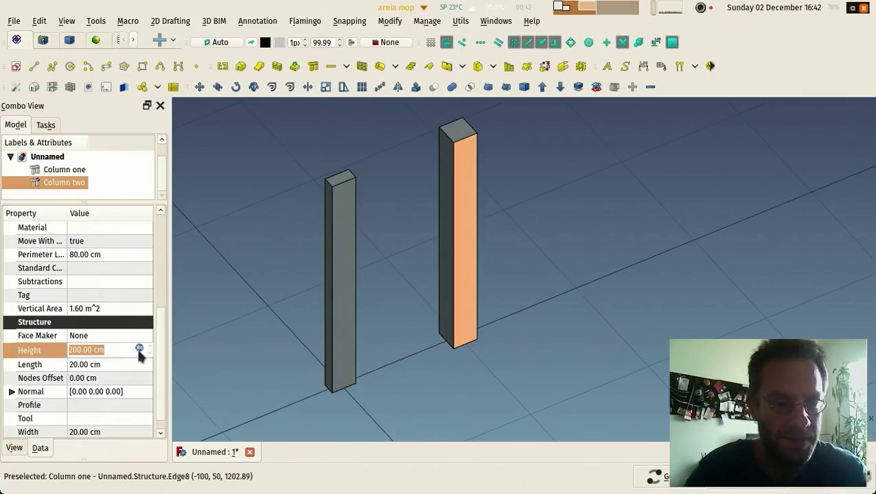
click(228, 272)
click(73, 182)
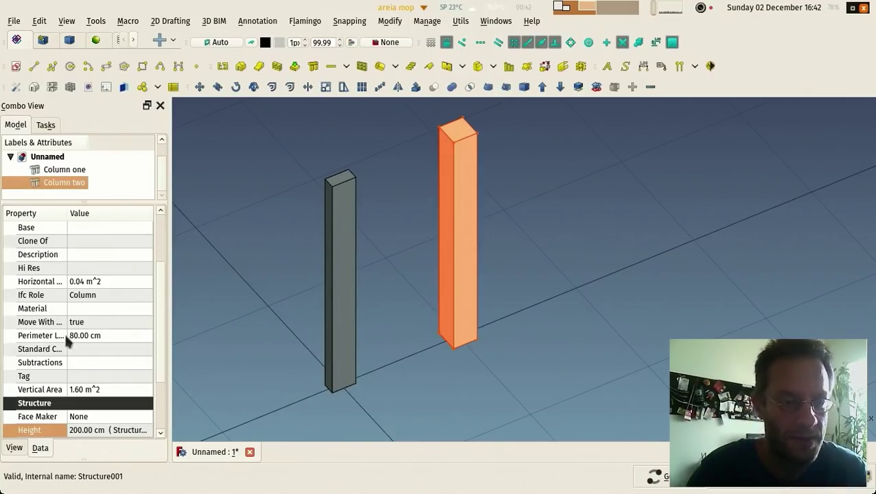
drag(162, 376, 157, 406)
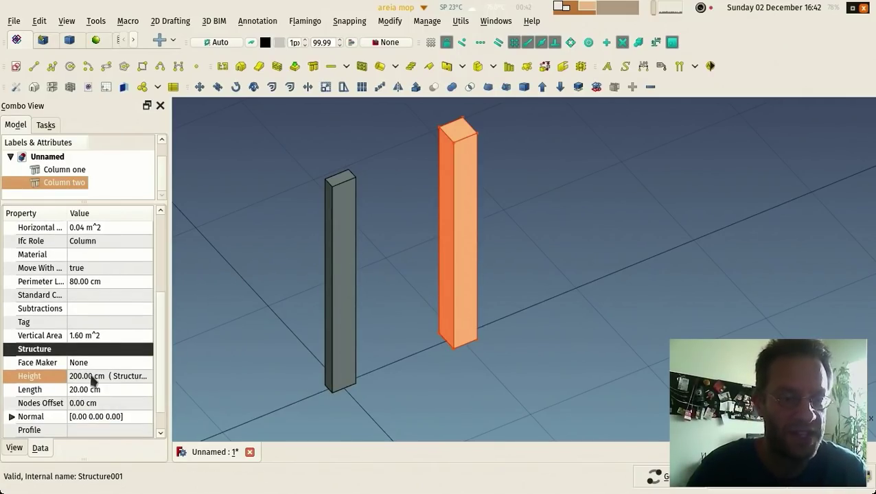
Step: Set Column one's Height to 500 cm so both columns grow taller
click(343, 291)
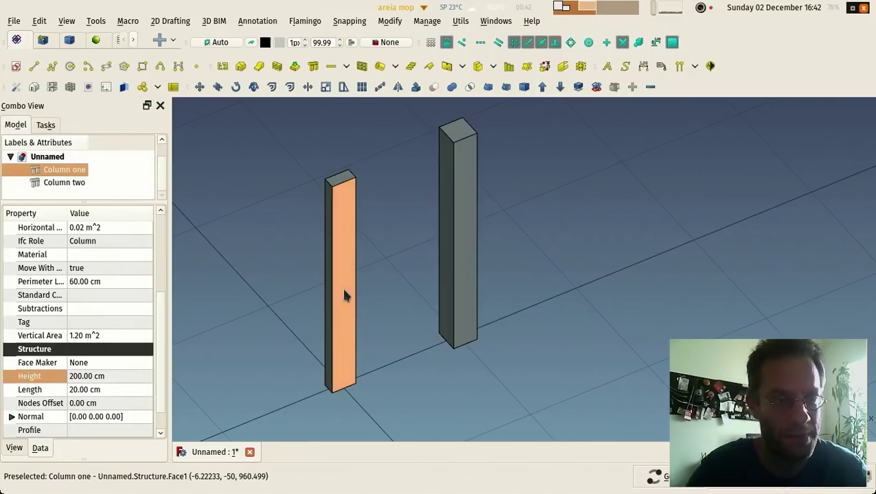
click(120, 377)
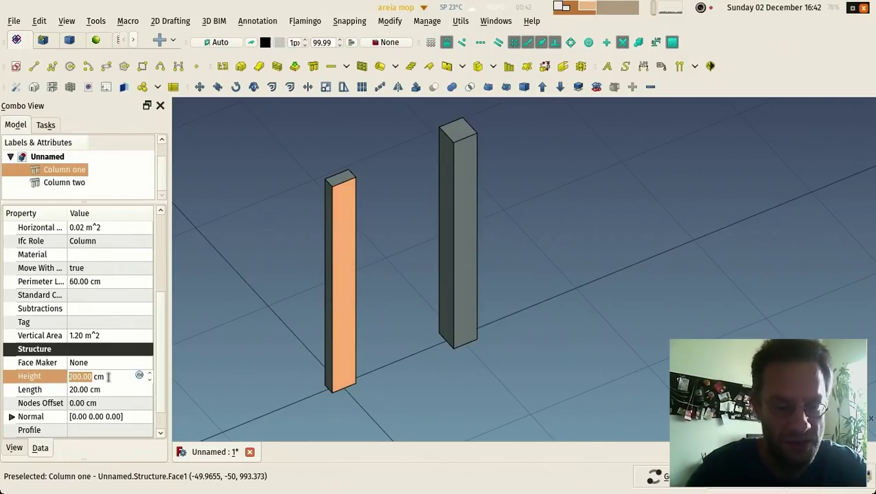
text(50)
key(Return)
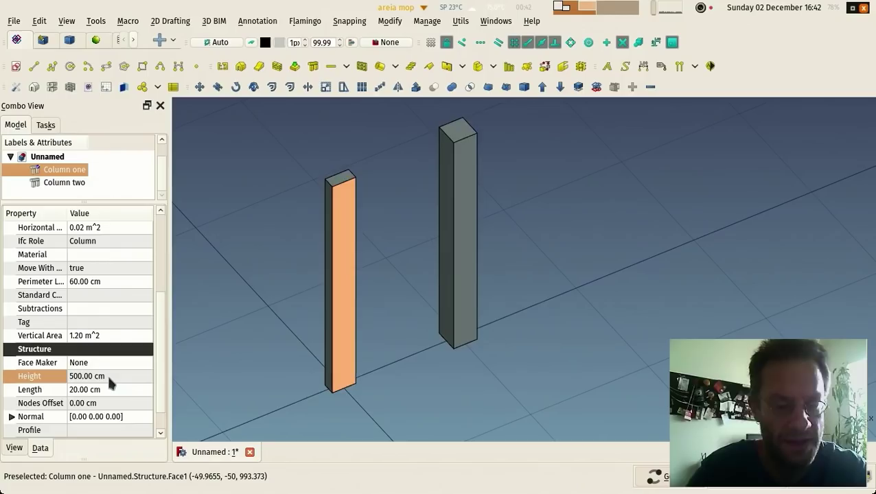
middle_drag(450, 353, 280, 362)
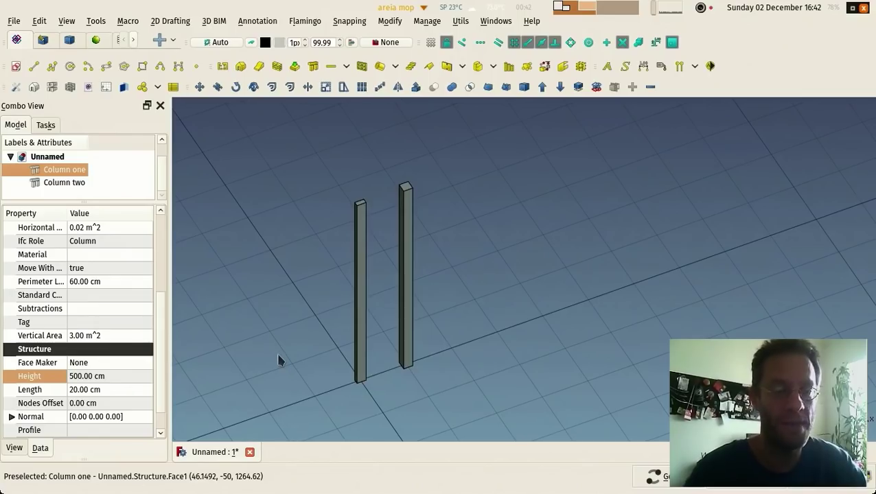
click(136, 377)
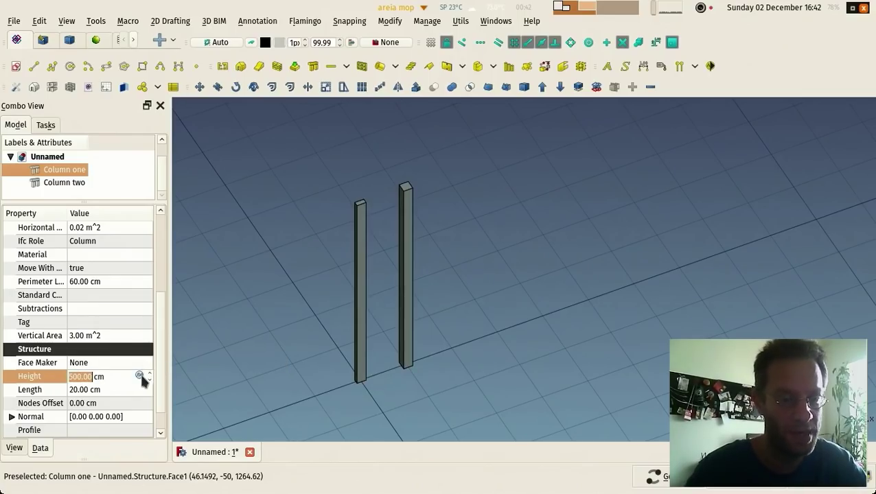
Step: Create a new sketch on the XY plane from the top view
click(271, 332)
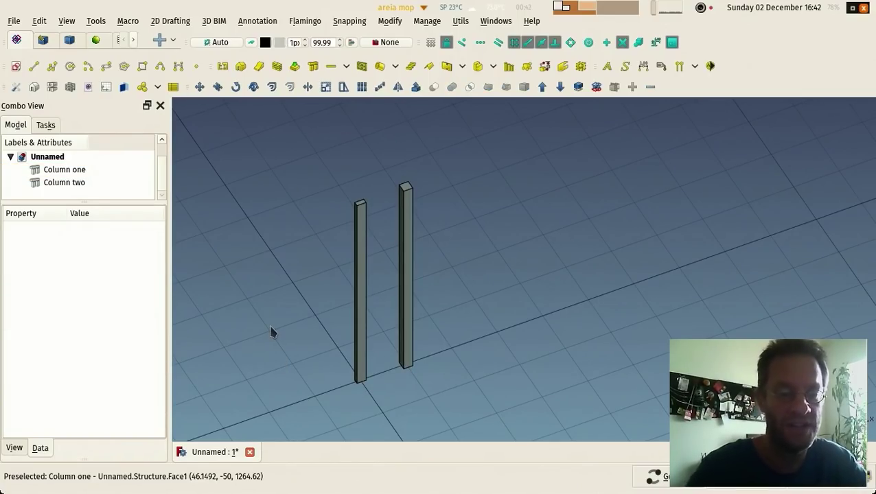
key(2)
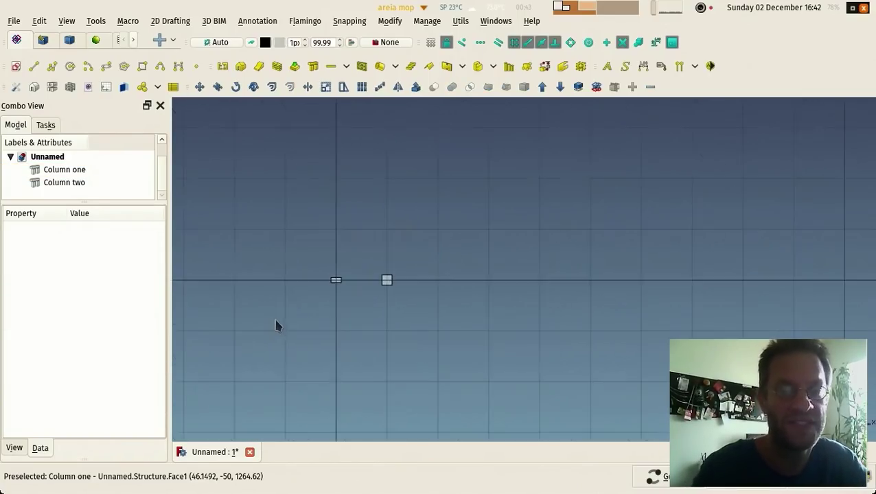
click(17, 67)
click(461, 282)
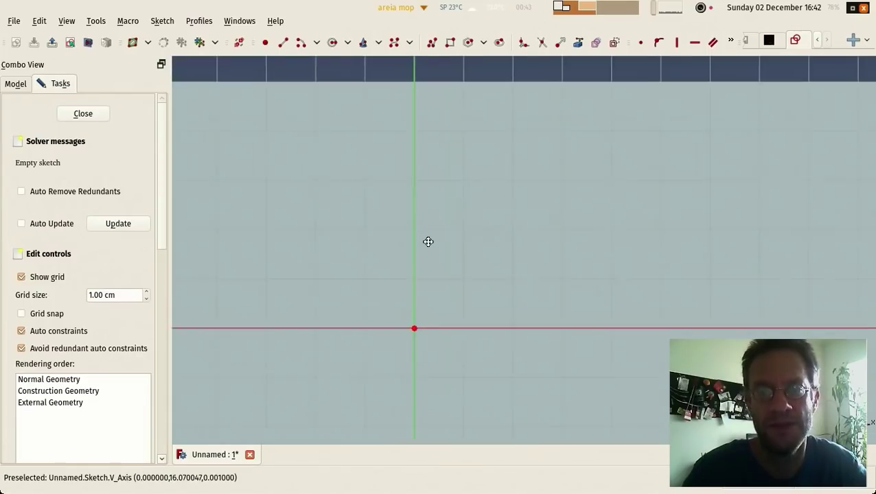
Step: Draw a rectangle above the origin and move the constraint tools onto their own toolbar row
click(450, 43)
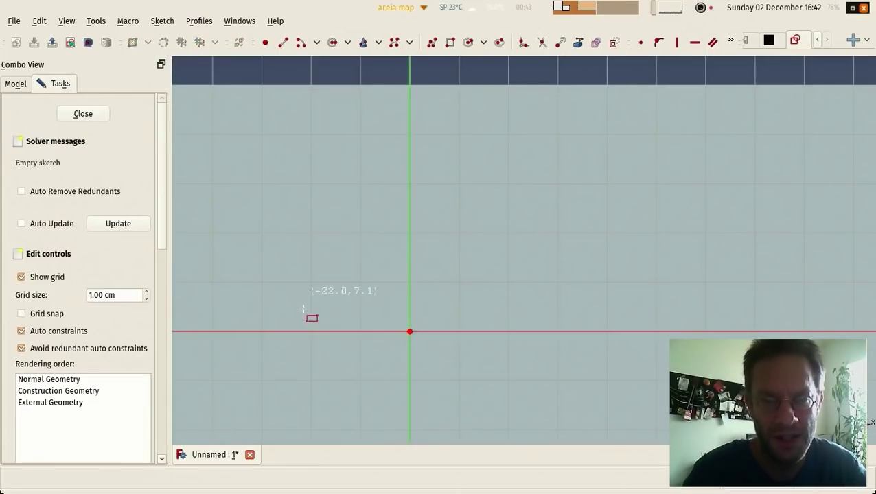
scroll(352, 282, down, 5)
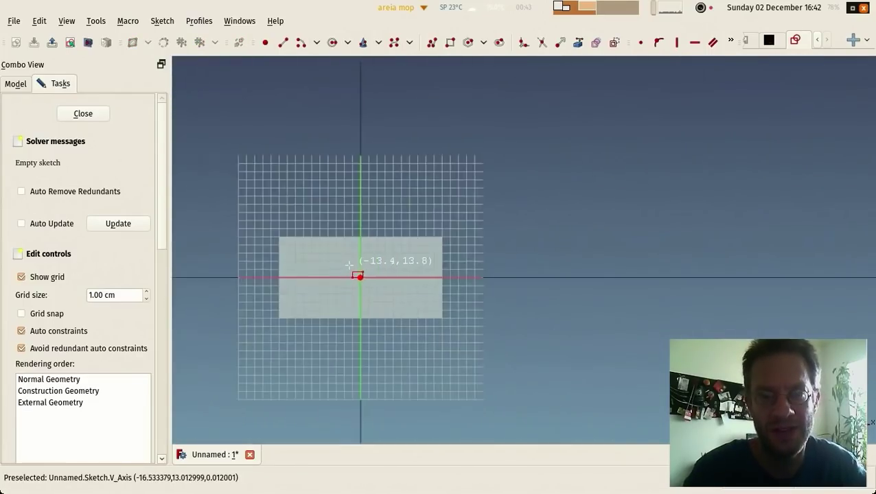
scroll(351, 250, down, 5)
scroll(344, 240, up, 4)
click(334, 233)
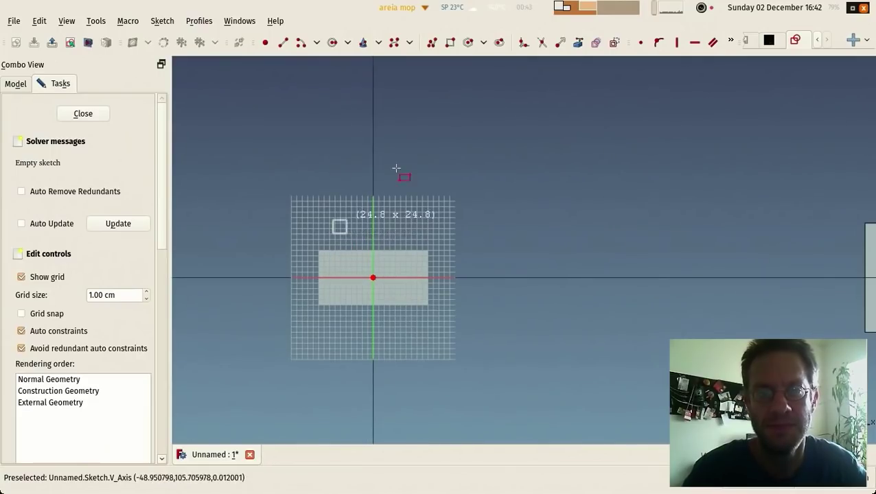
click(481, 143)
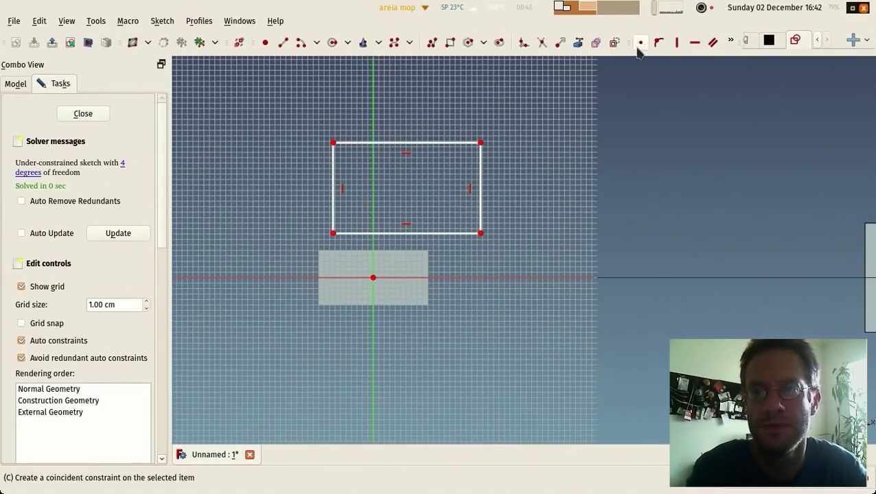
mouse_move(625, 44)
mouse_down()
mouse_move(219, 76)
mouse_move(235, 101)
mouse_up()
click(221, 66)
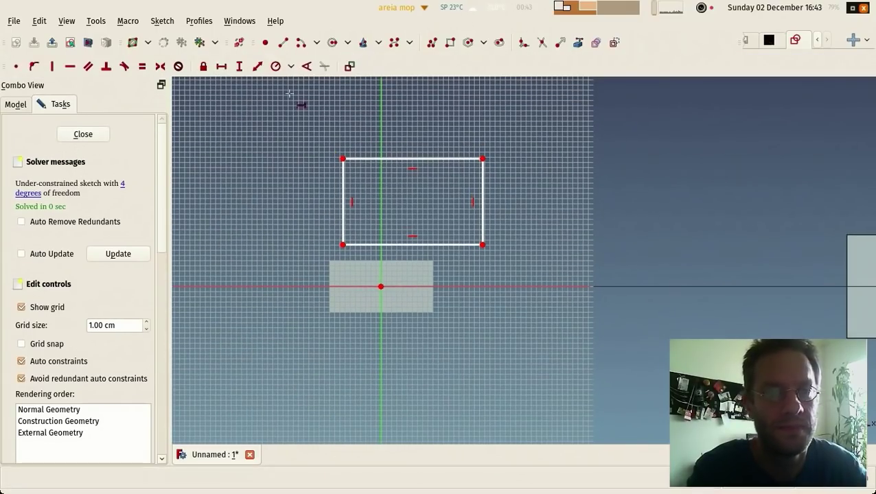
Step: Constrain the rectangle's top edge width with the expression Structure.Width, giving 10 cm
click(375, 157)
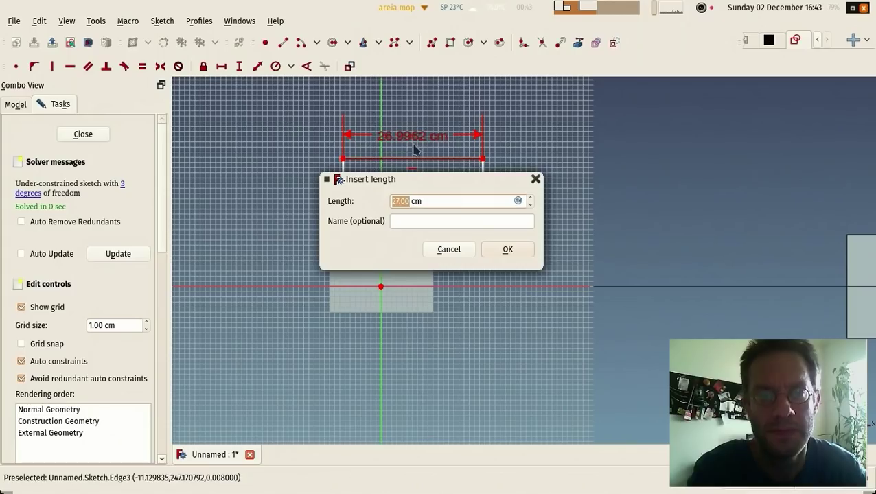
click(519, 205)
click(518, 202)
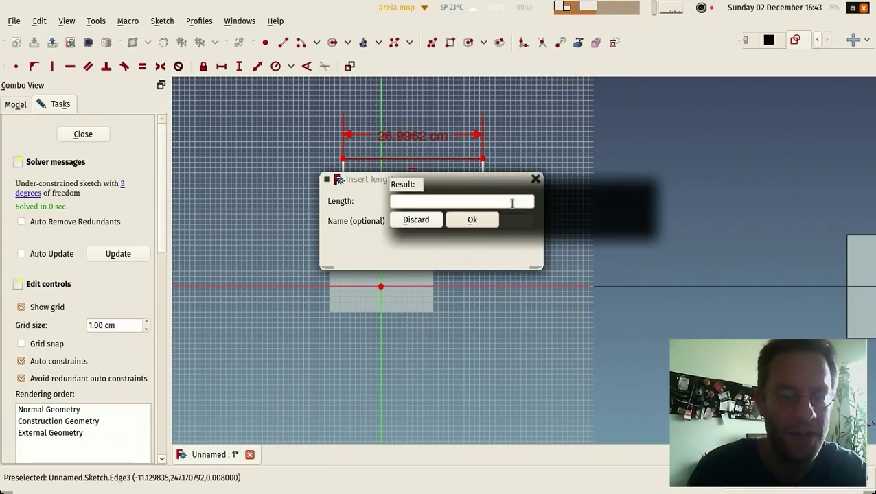
text(Structure.)
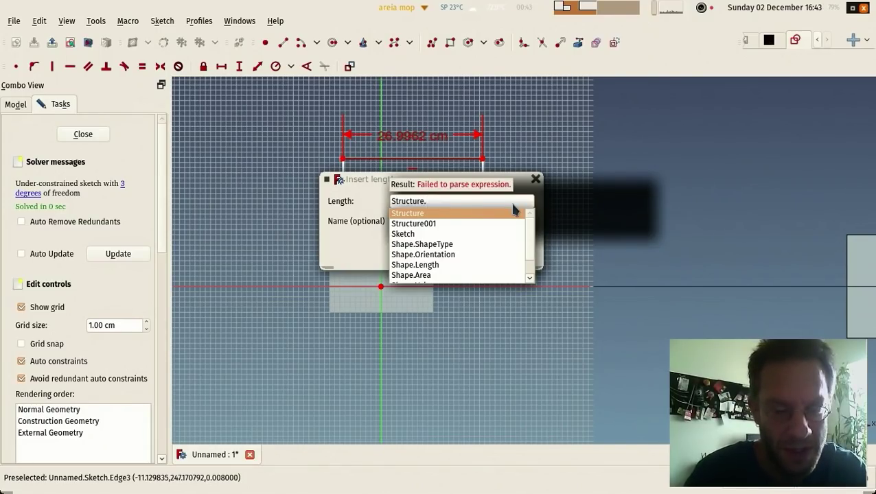
text(Wi)
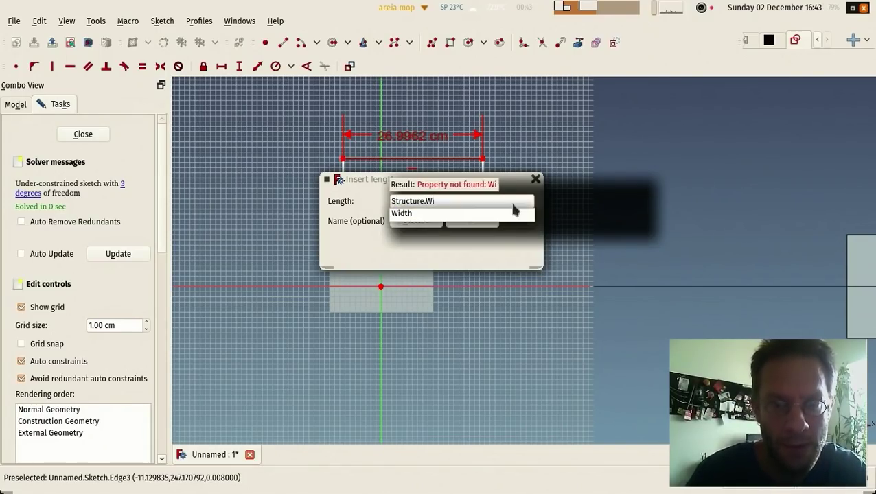
click(513, 213)
click(475, 219)
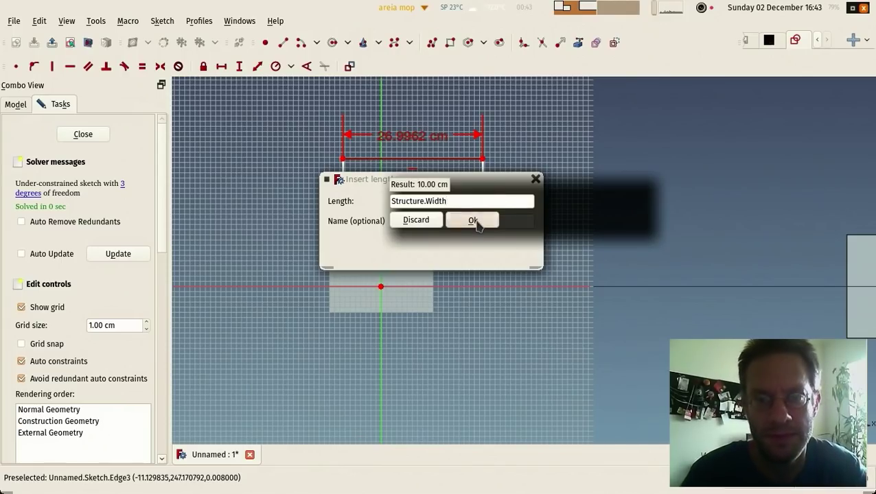
click(505, 253)
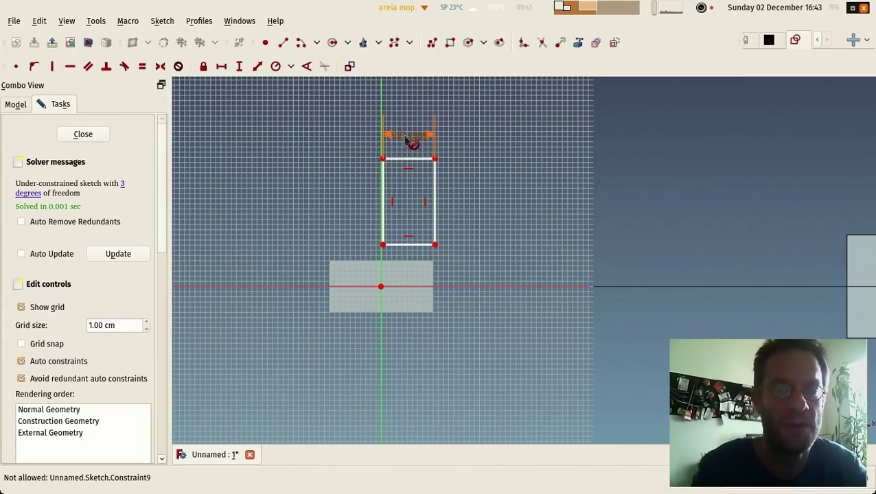
Step: Reposition the 10 cm dimension label and close the sketch
mouse_move(412, 143)
mouse_down()
mouse_move(392, 180)
mouse_move(403, 135)
mouse_up()
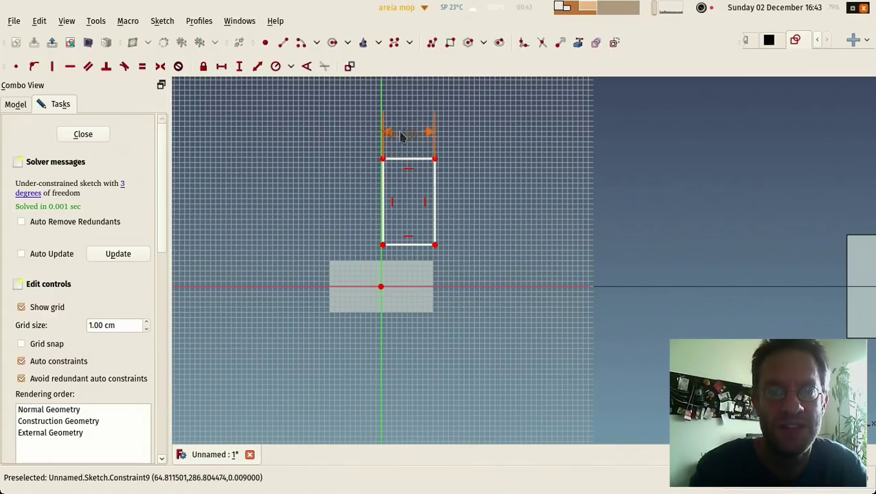
scroll(401, 133, up, 4)
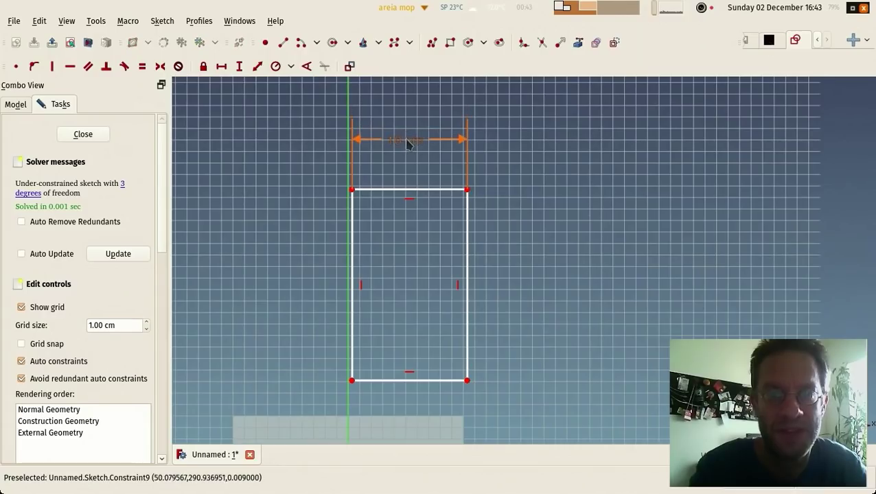
click(83, 133)
Step: Set Column one's Length to 50 cm, widening it to 25 cm
scroll(371, 171, down, 8)
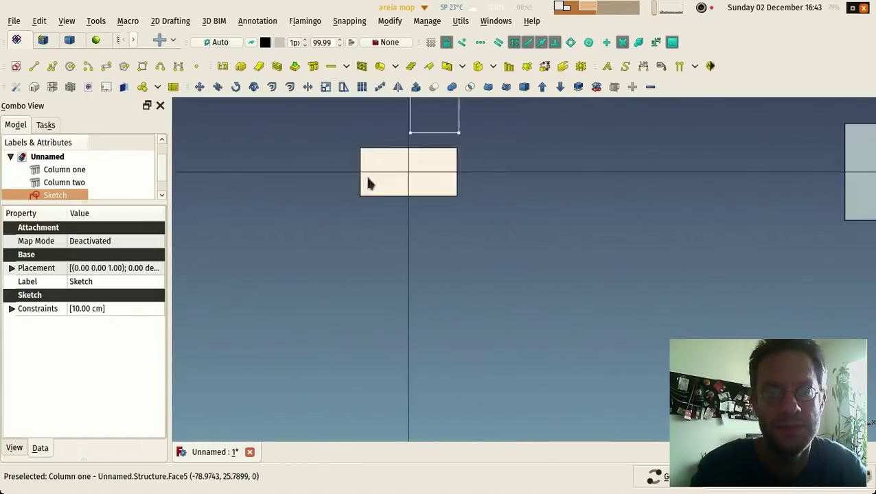
scroll(364, 250, up, 5)
click(389, 225)
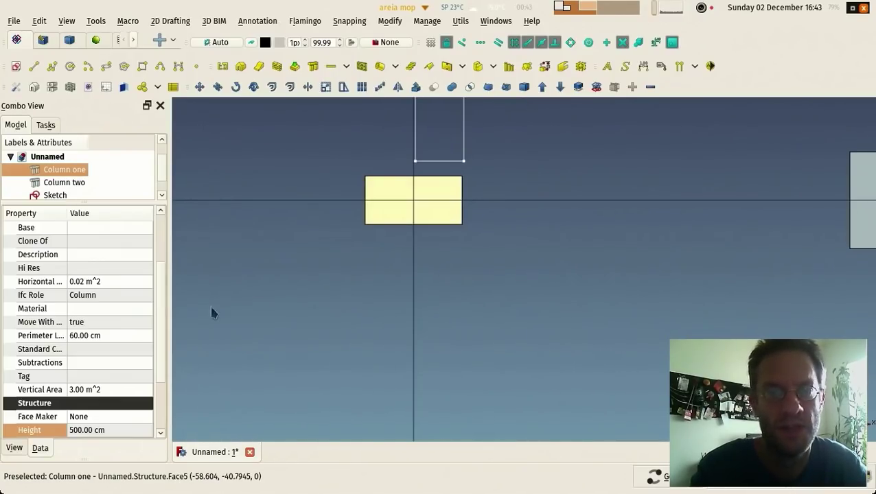
drag(158, 355, 147, 459)
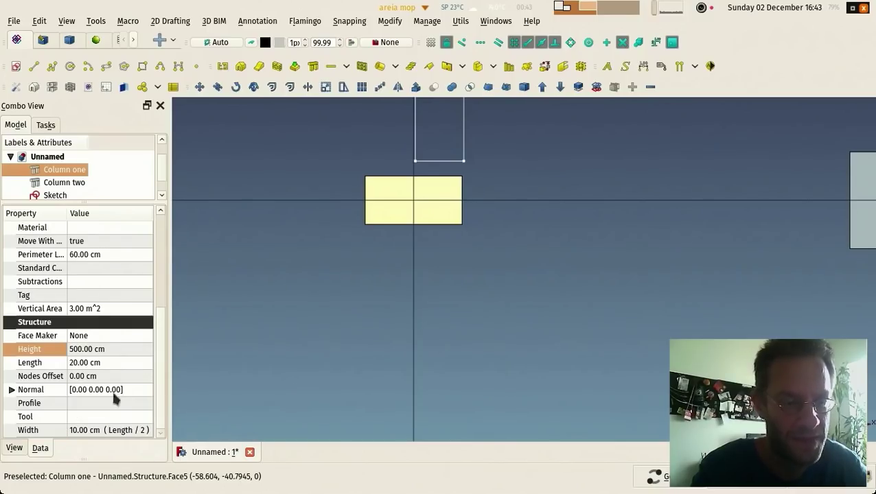
click(113, 363)
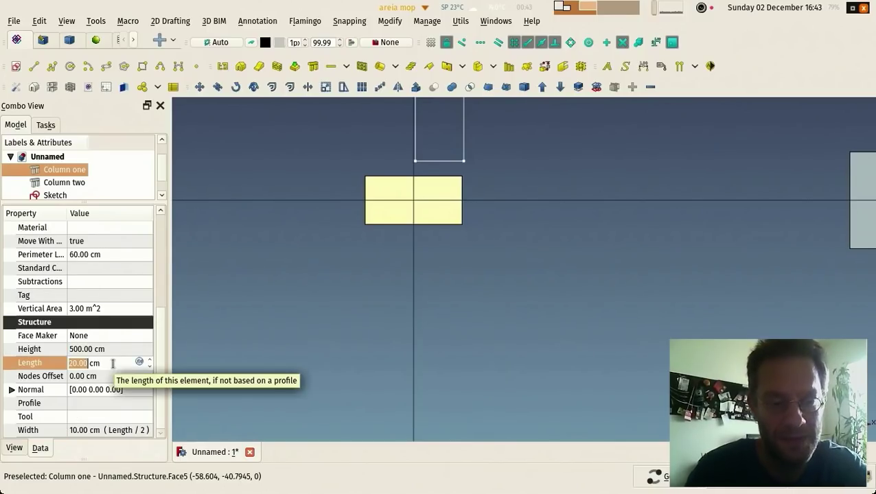
text(50)
key(Return)
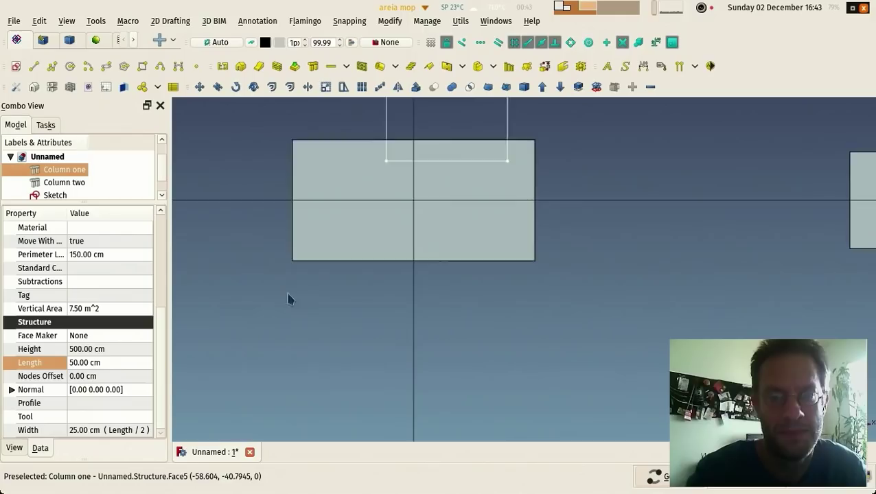
scroll(292, 298, down, 5)
scroll(323, 248, up, 2)
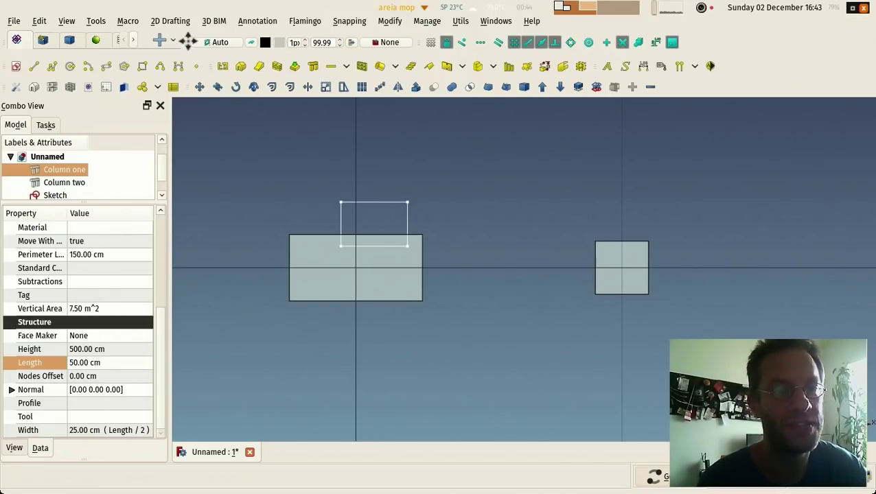
Step: Dock the workbench toolbar along the left edge and switch to the Spreadsheet workbench
drag(197, 43, 247, 35)
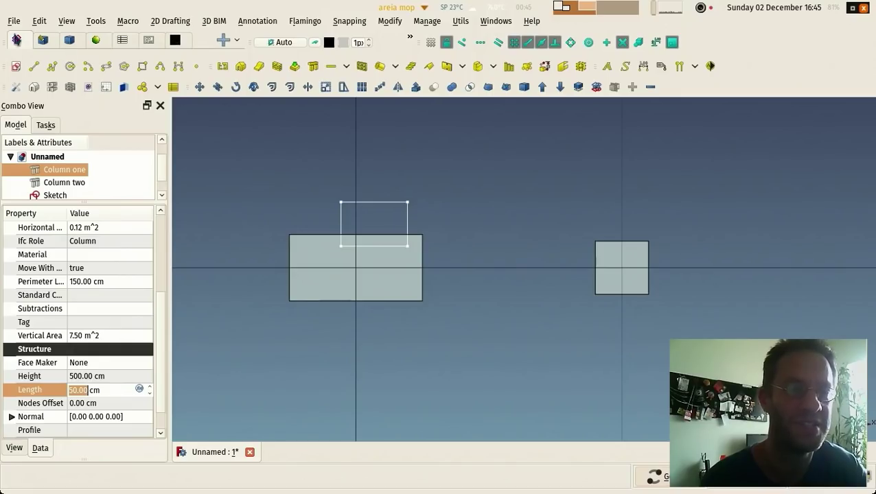
click(96, 21)
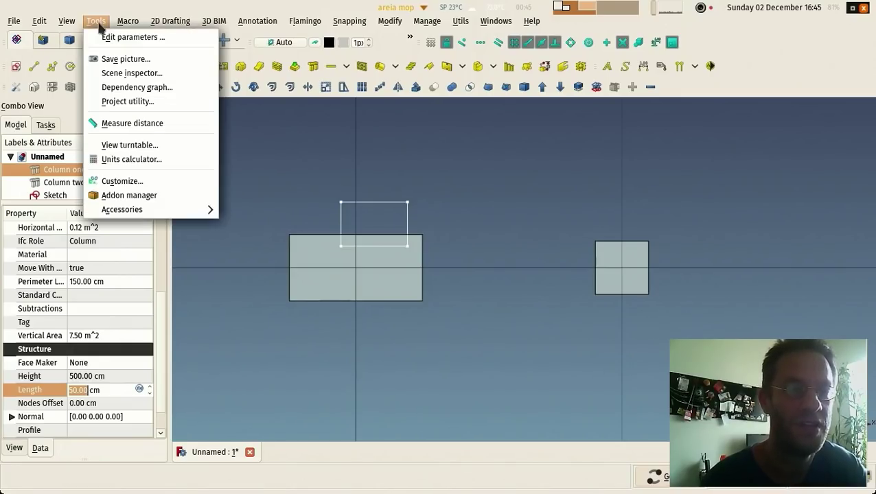
click(300, 162)
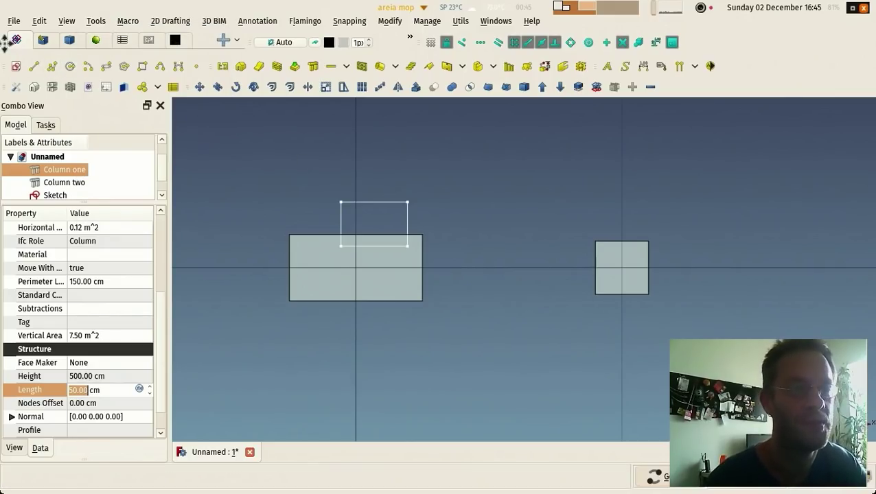
drag(5, 43, 9, 226)
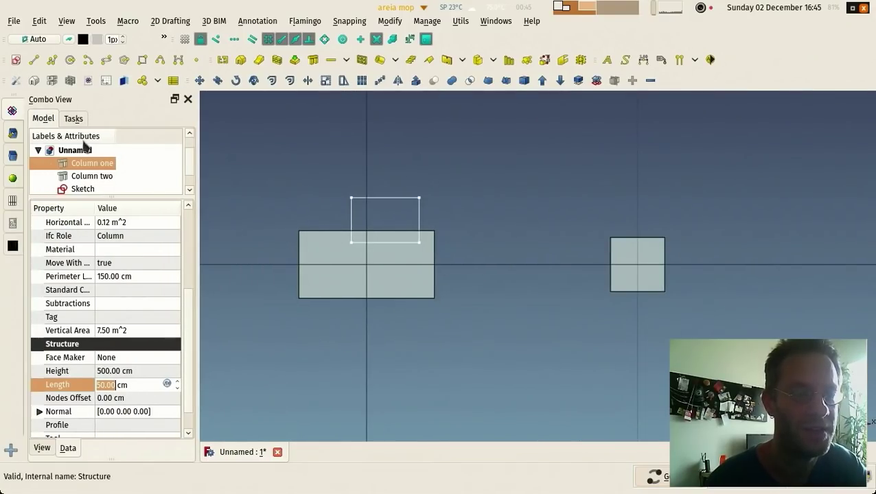
click(13, 202)
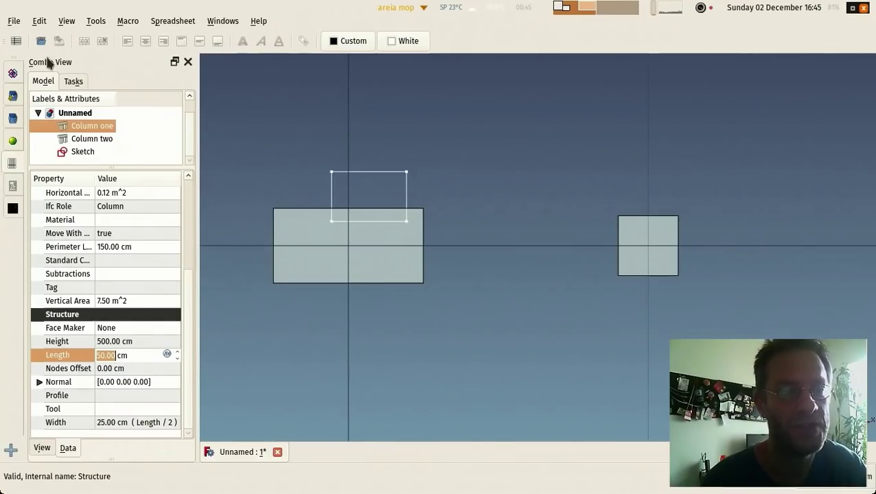
Step: Create a new Spreadsheet object and open it from the model tree
click(15, 42)
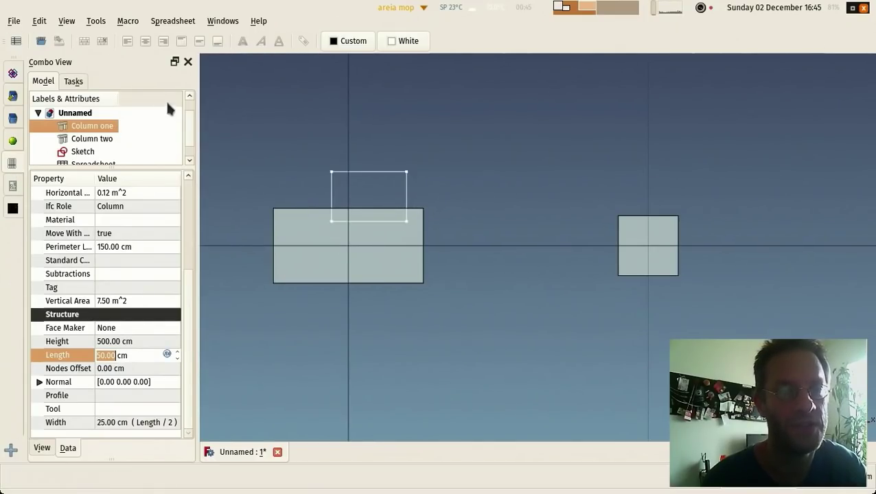
scroll(189, 127, down, 1)
click(90, 158)
double_click(91, 152)
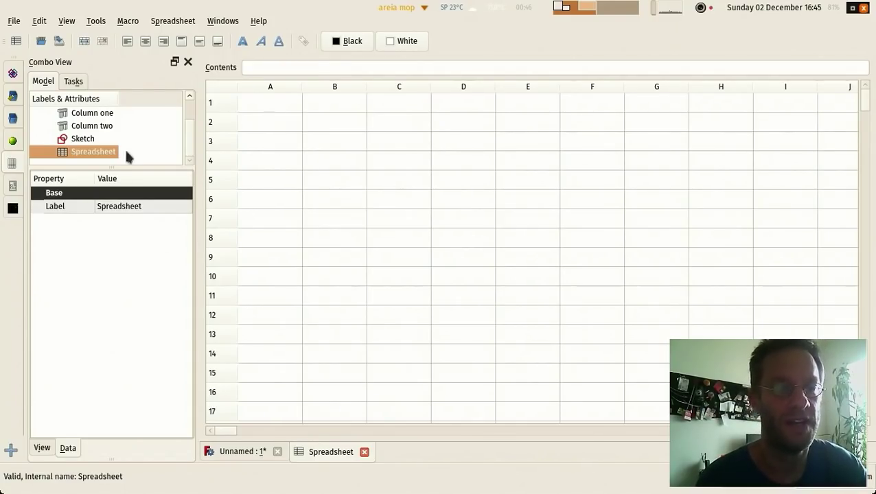
Step: Label cell A1 'Column one height' and widen column A to fit it
click(268, 109)
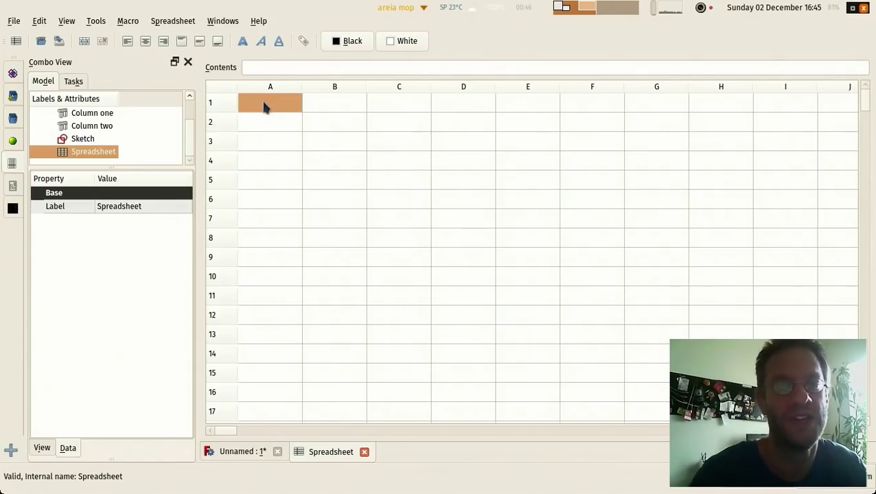
double_click(263, 102)
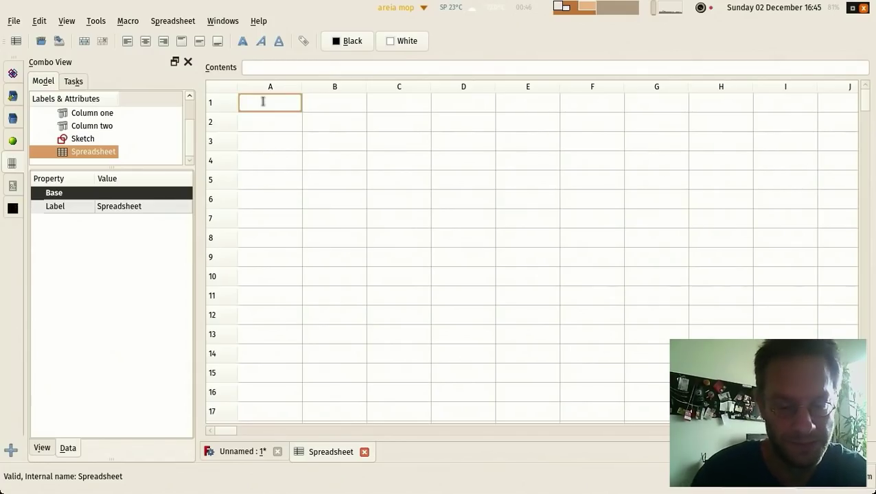
text(Column o)
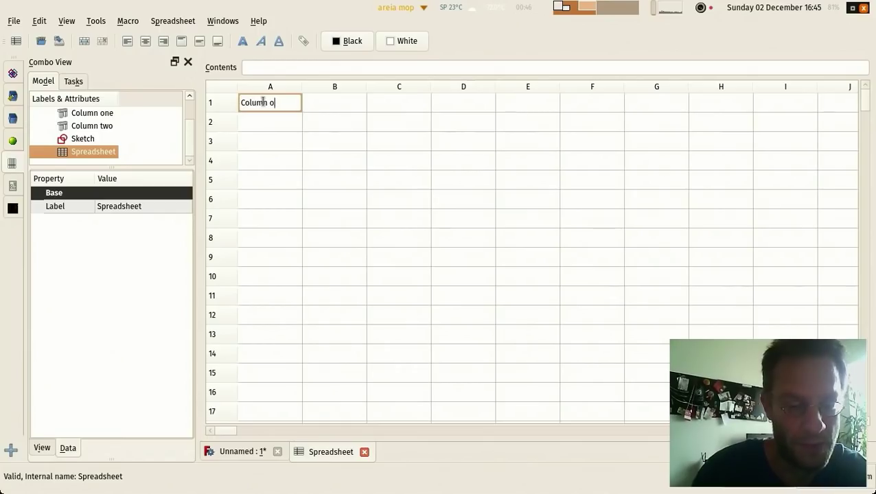
text(ne height)
key(Return)
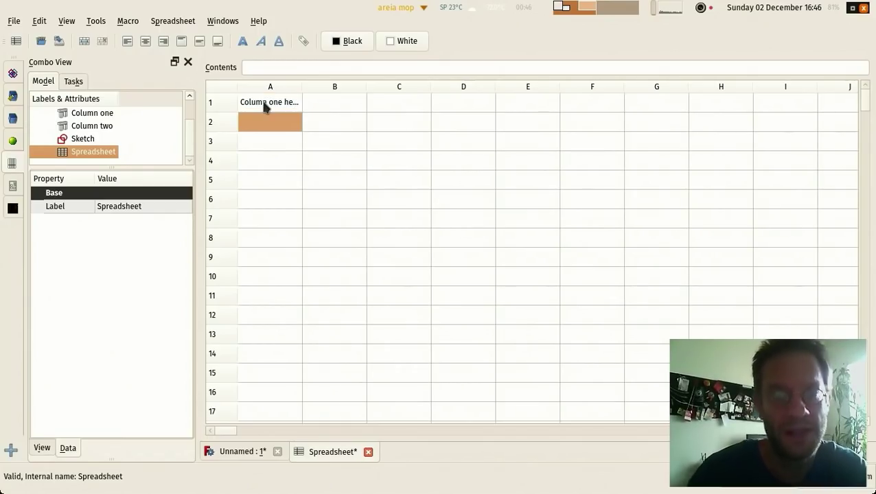
drag(300, 86, 345, 85)
Step: Enter =Structure.Height in cell B1, showing 5000 mm
click(369, 109)
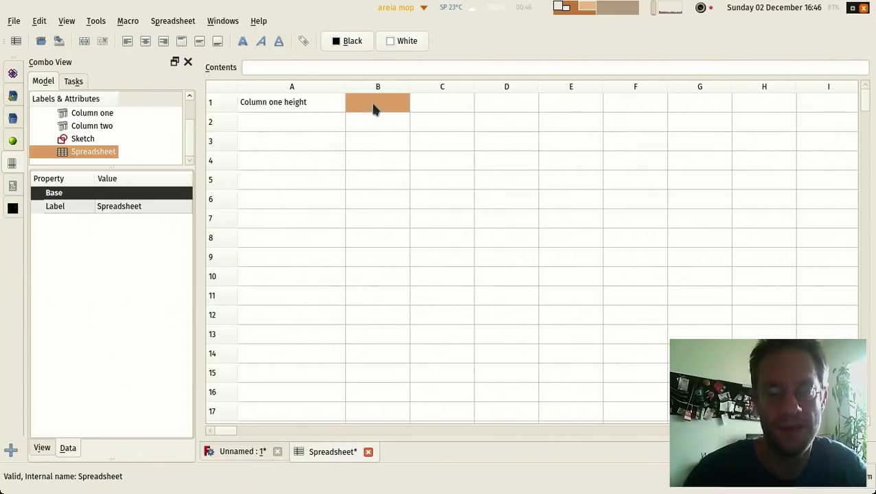
text(=)
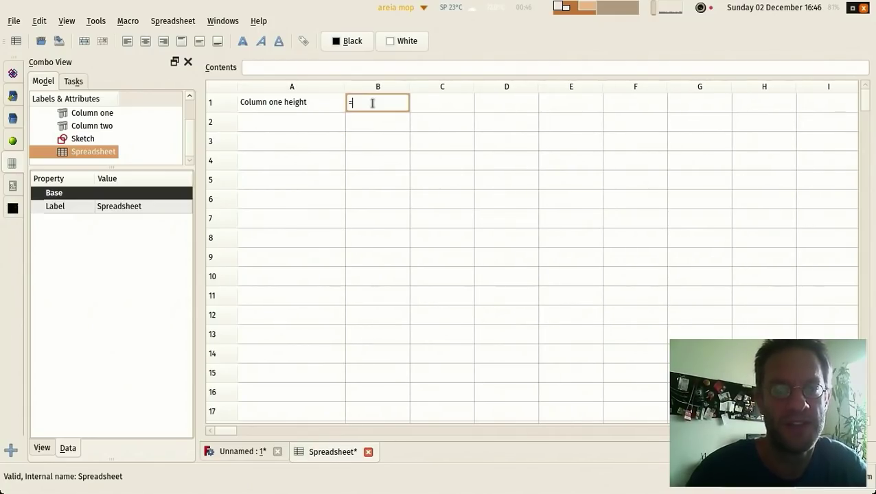
text(Structure.)
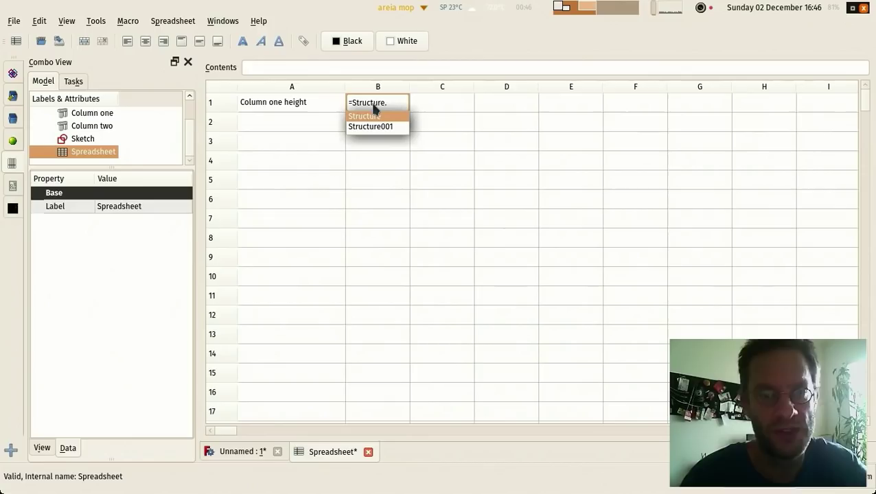
text(H)
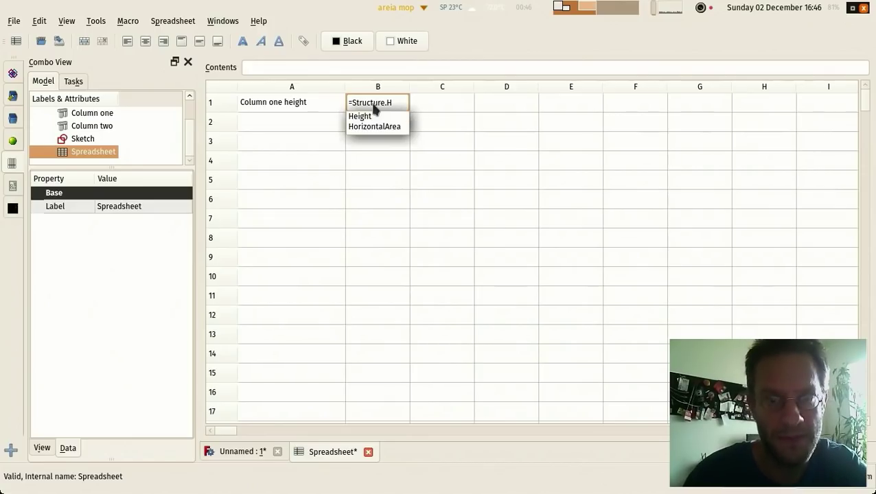
key(Down)
key(Return)
key(Return)
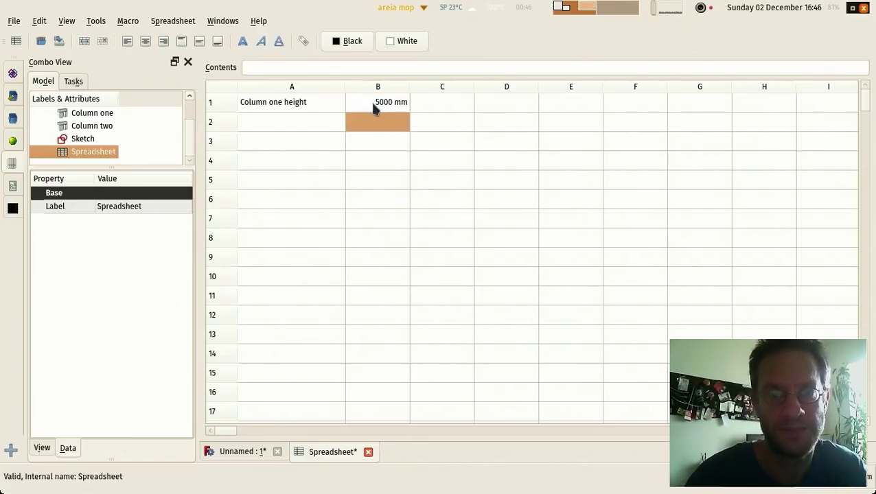
click(402, 206)
Step: Set cell B1's display unit to m so the height reads 5 m
click(405, 103)
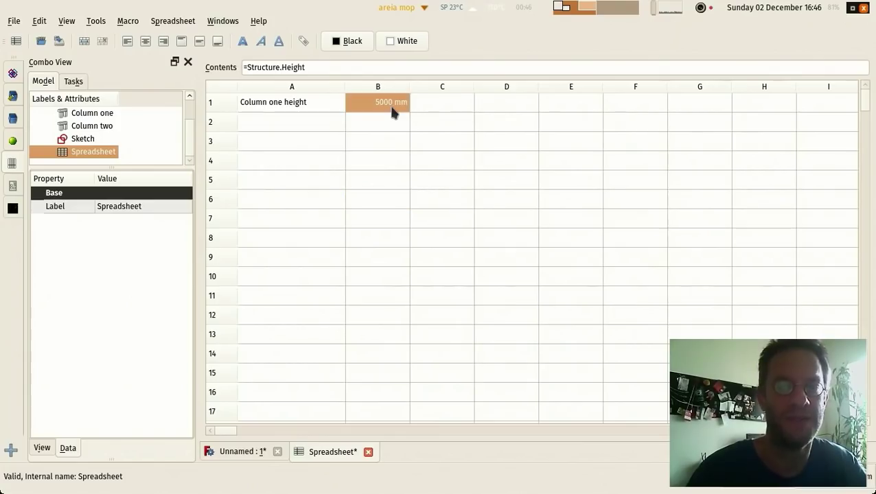
right_click(405, 105)
click(415, 114)
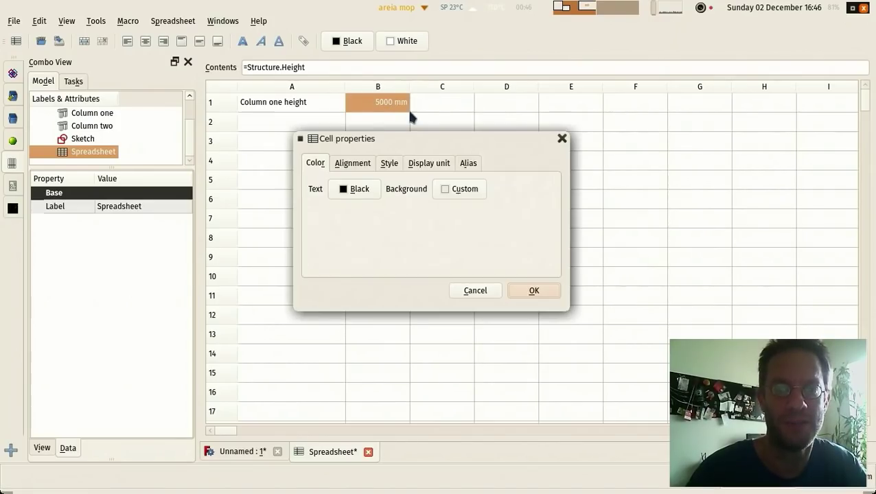
click(422, 167)
click(388, 189)
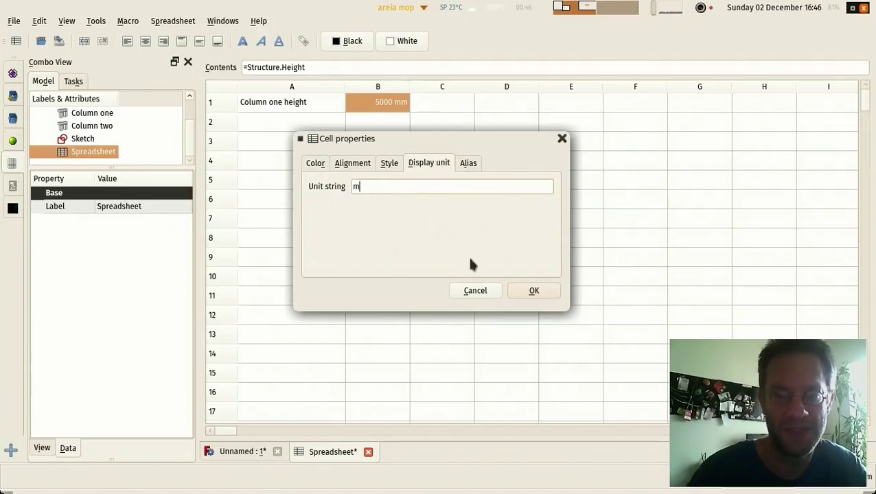
click(528, 291)
click(442, 161)
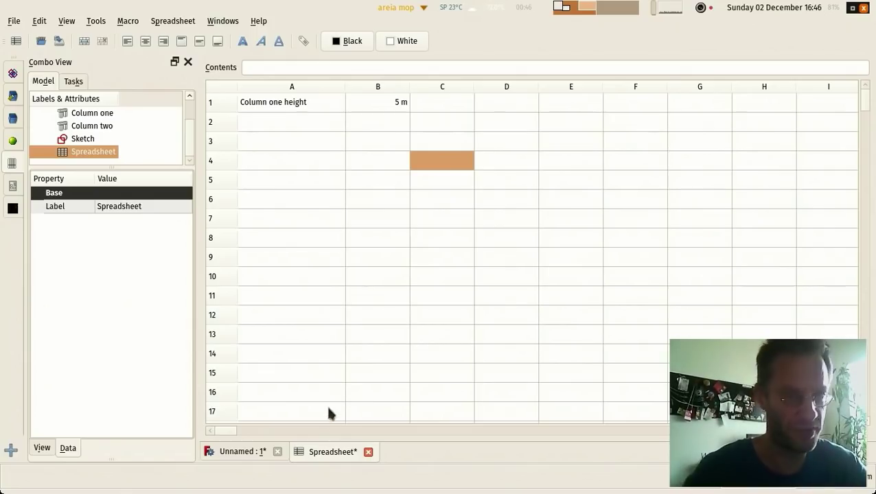
Step: Label A2 'Column one volume' and set B2 to =Structure.Shape.Volume (6.25e+08)
click(287, 131)
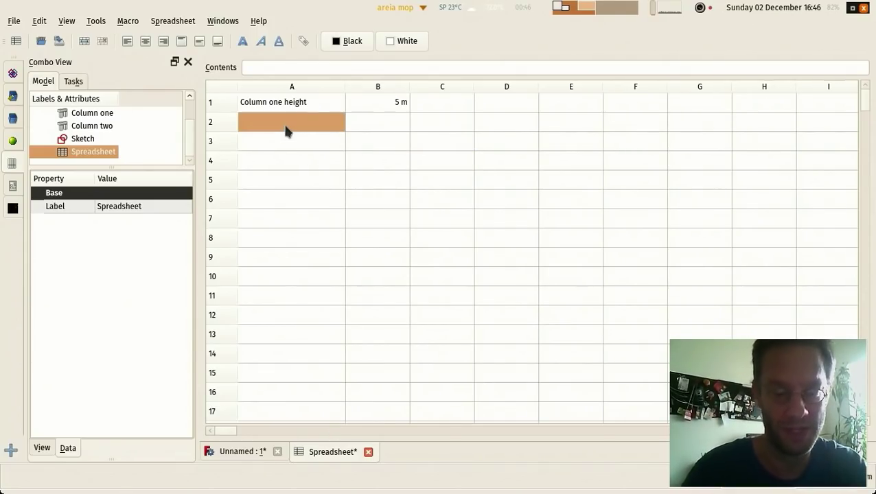
text(C)
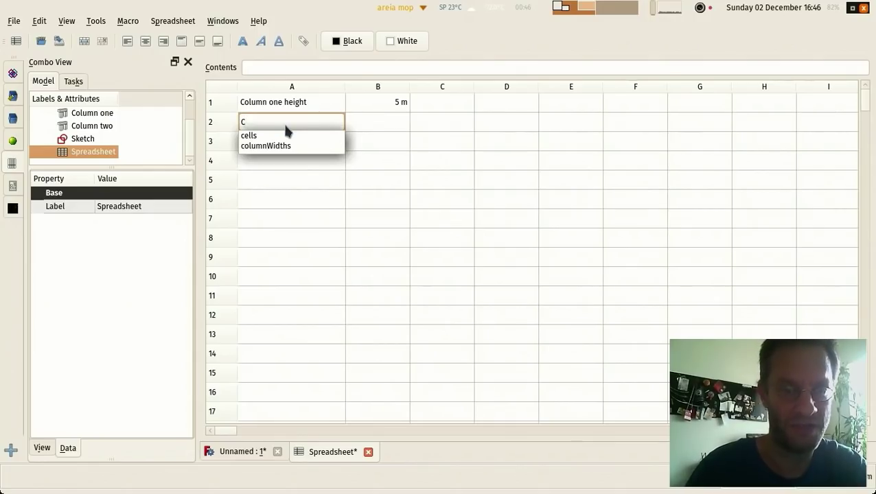
text(olumn one v)
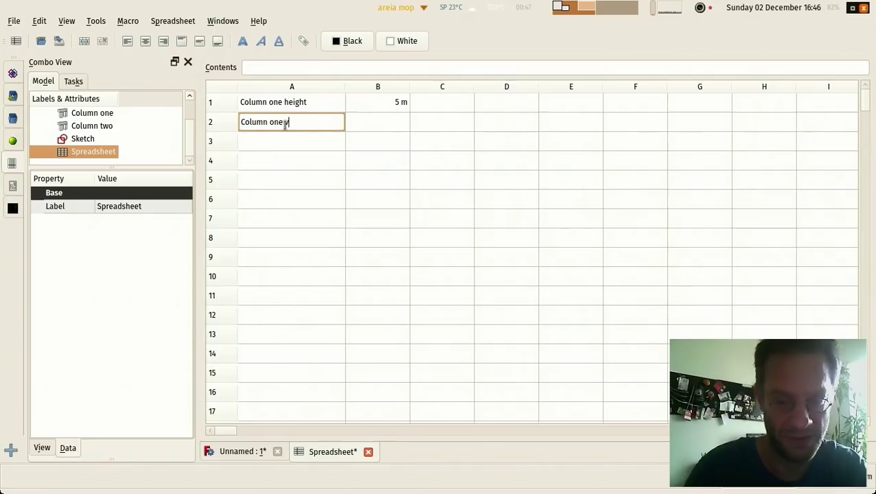
text(olume)
key(Return)
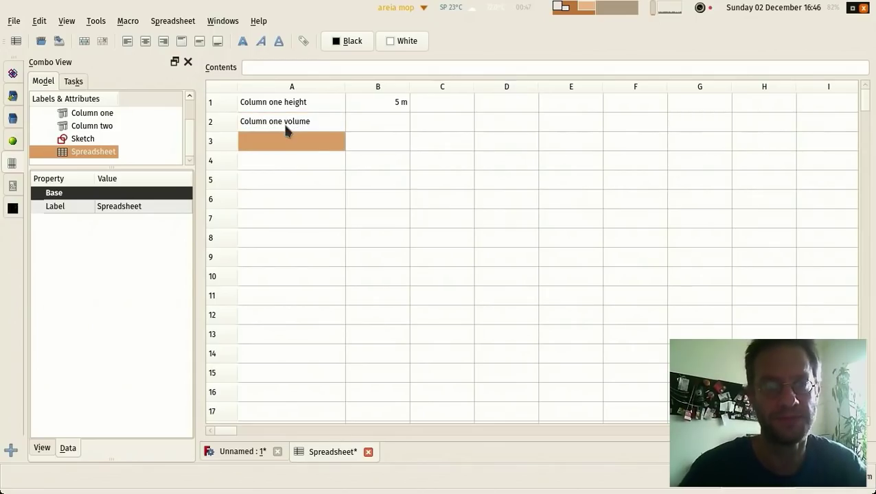
click(393, 123)
text(=)
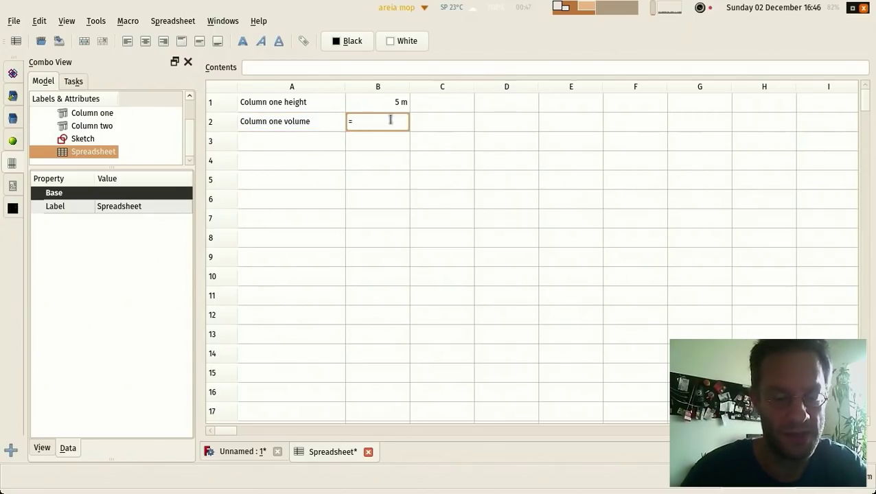
text(Structure.S)
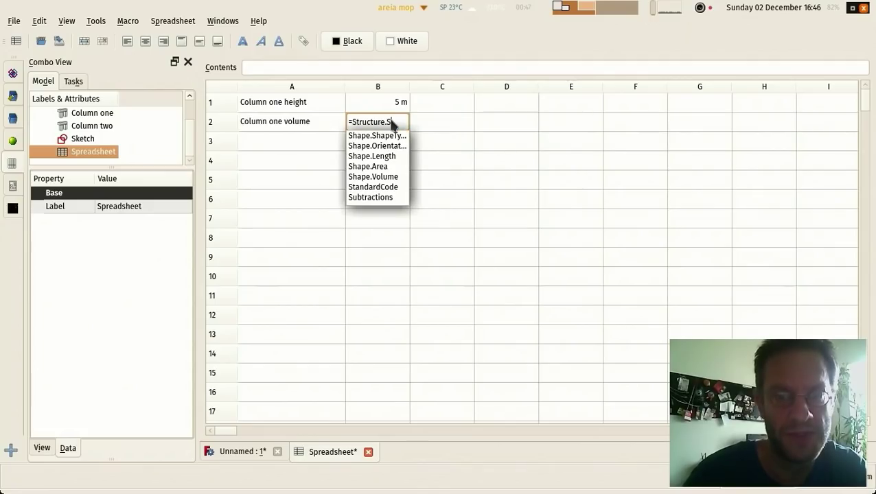
key(Down)
key(Down)
key(Down)
key(Down)
key(Down)
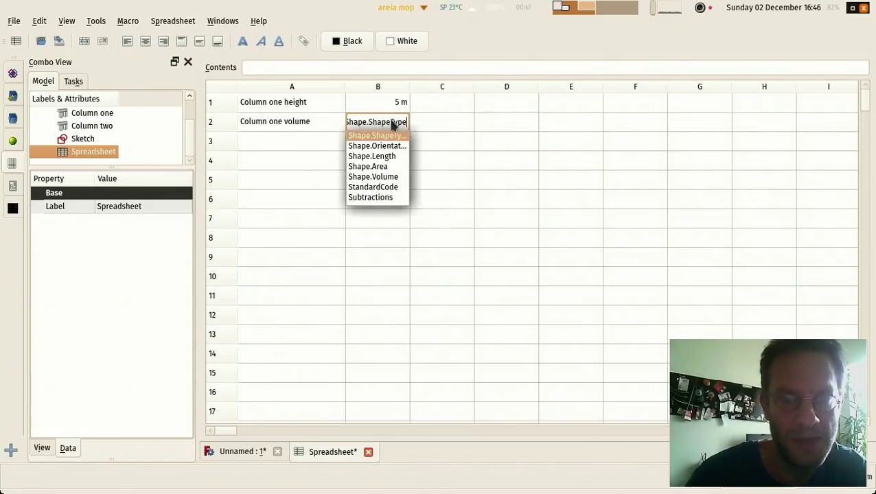
key(Return)
key(Return)
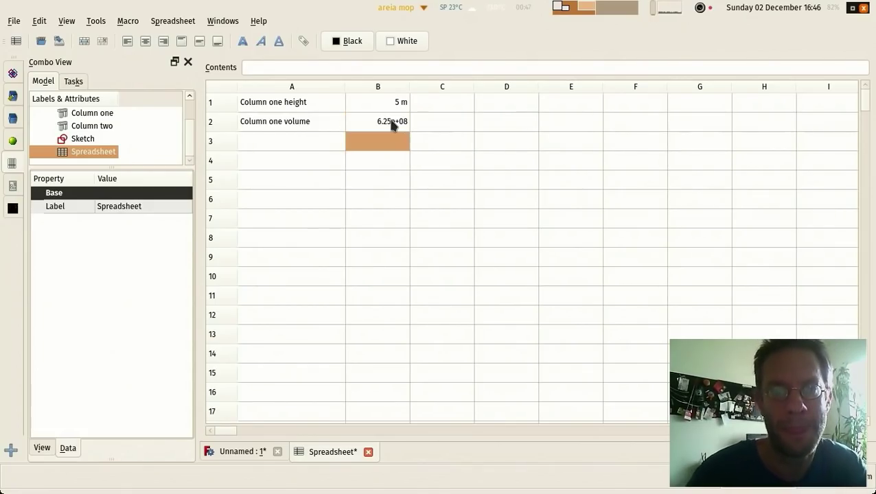
click(392, 124)
Step: Give cell B2 the display unit m^3 so the volume reads 0.625 m^3
right_click(393, 124)
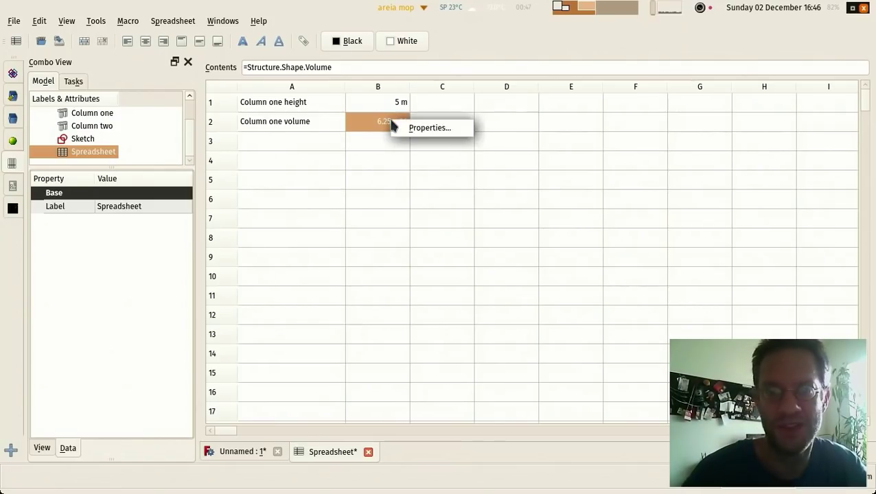
click(411, 129)
click(432, 165)
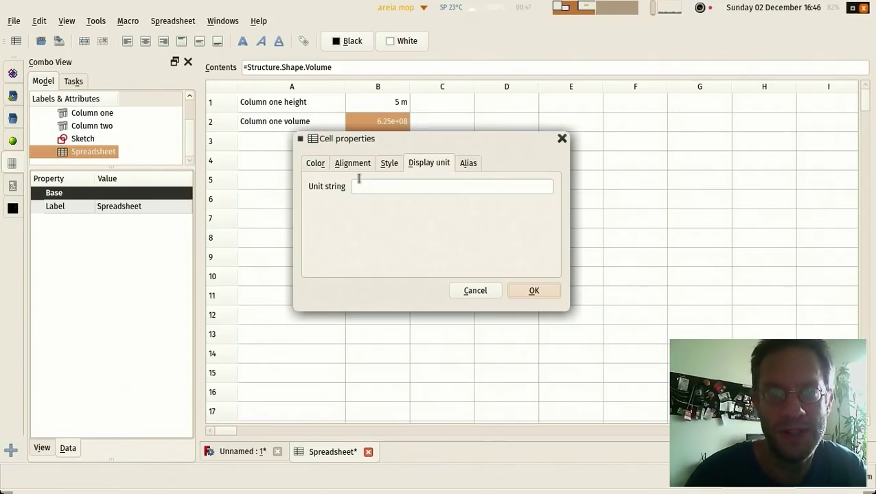
click(362, 185)
text(m)
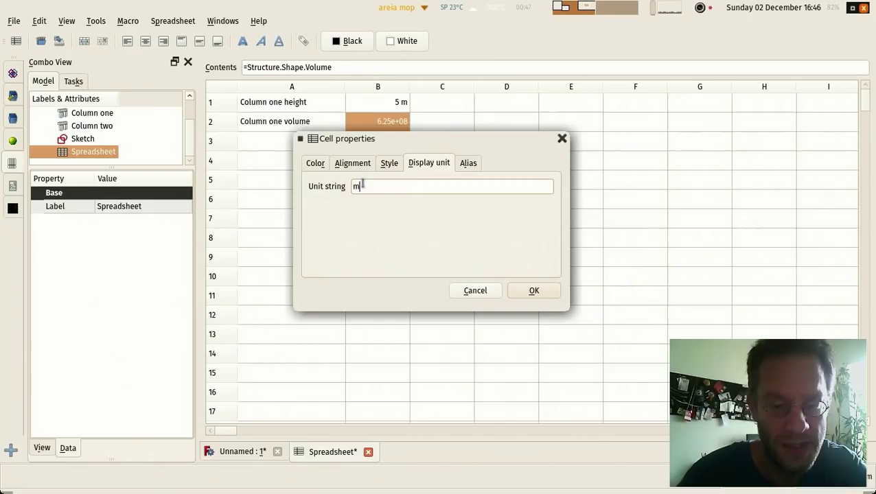
text(^)
key(BackSpace)
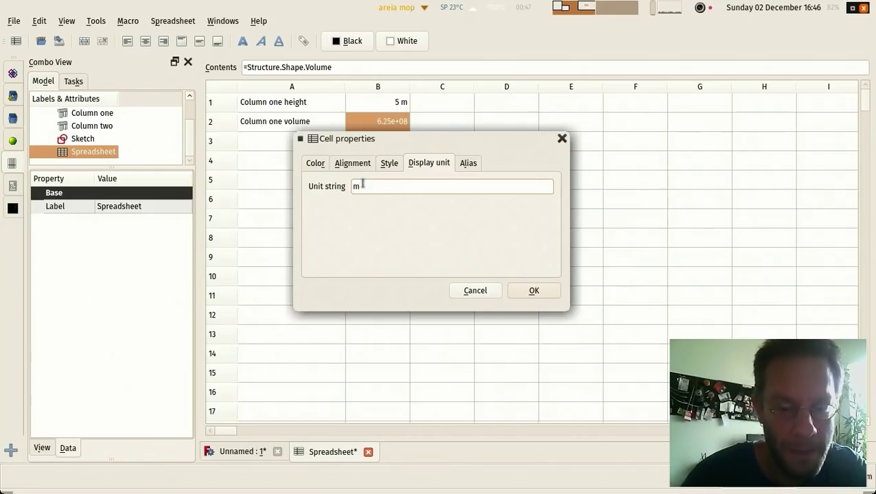
text(^3)
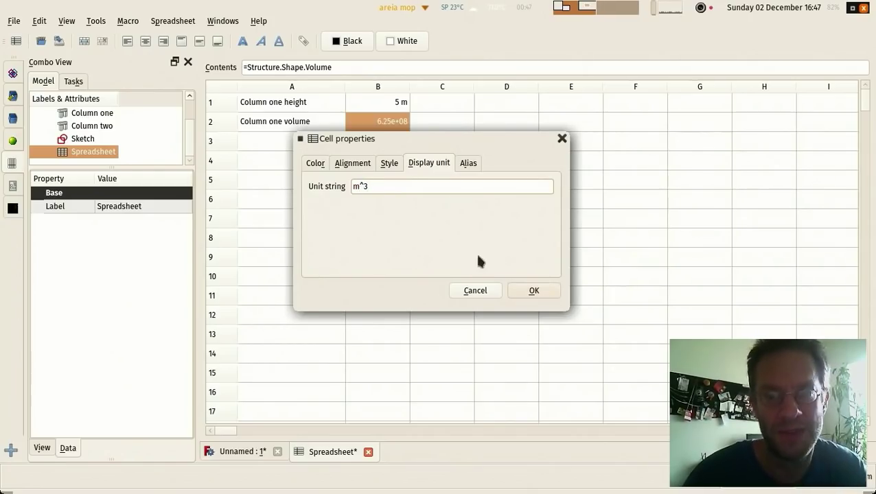
click(530, 291)
click(424, 200)
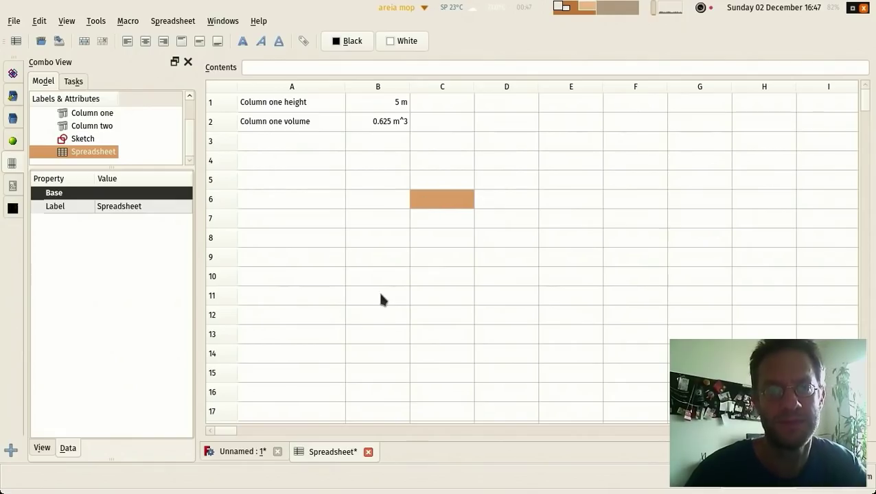
click(291, 149)
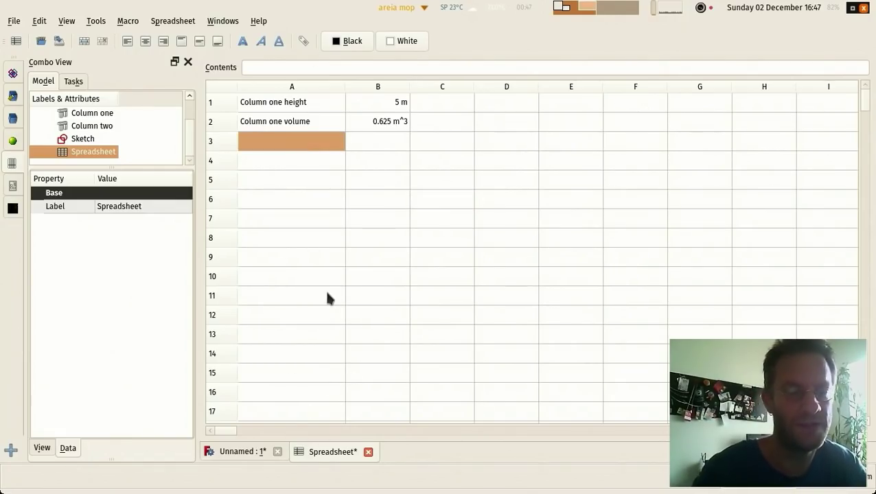
Step: Close the spreadsheet view and switch to the BIM workbench
click(368, 451)
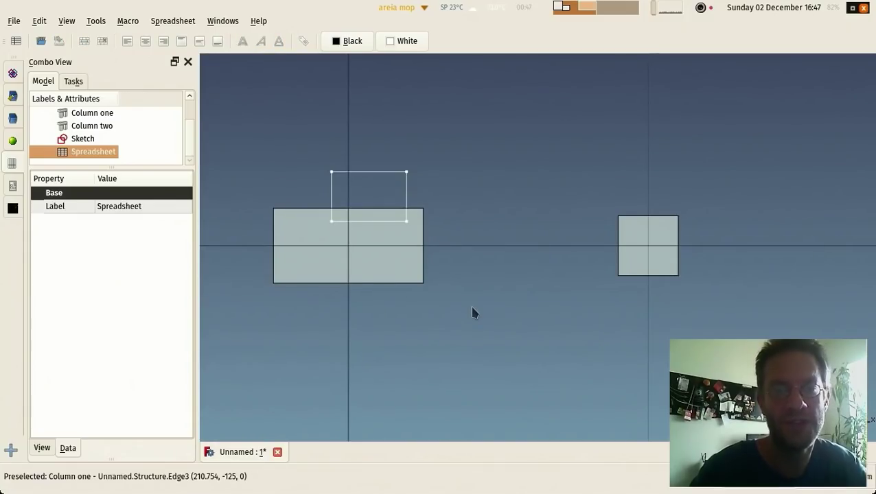
scroll(472, 313, down, 4)
middle_drag(472, 312, 426, 309)
scroll(426, 308, down, 1)
click(12, 72)
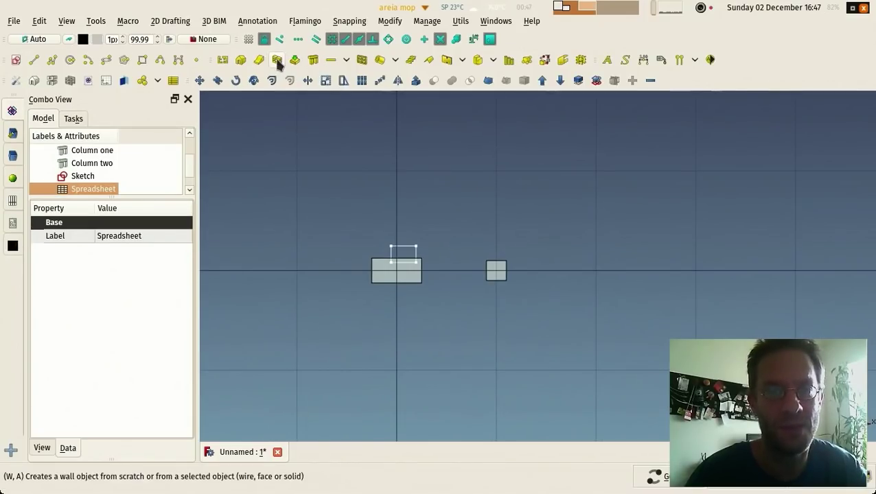
Step: Draw a 1000 cm wall from the origin, then return to the Spreadsheet workbench
click(277, 60)
scroll(298, 182, down, 3)
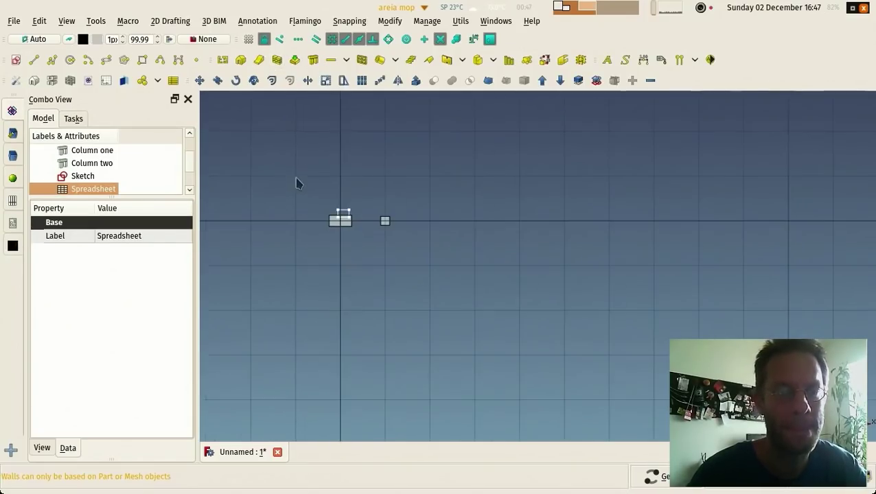
click(280, 62)
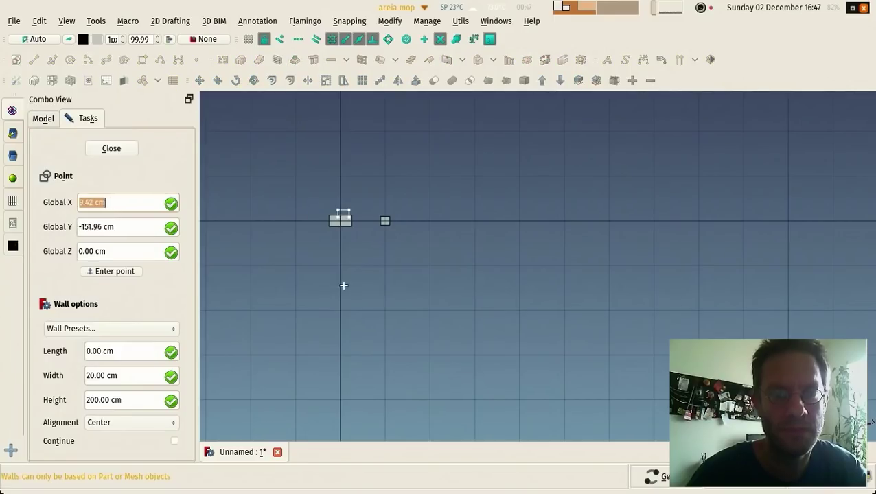
click(341, 265)
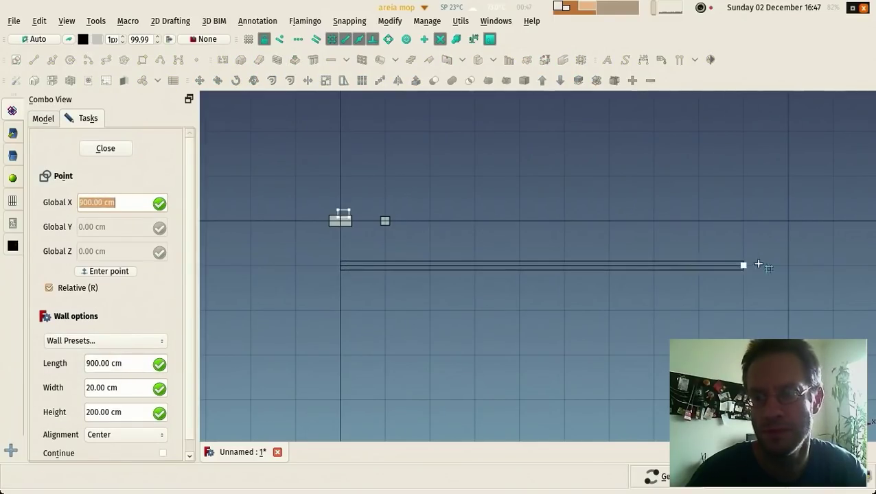
click(788, 265)
drag(542, 278, 431, 323)
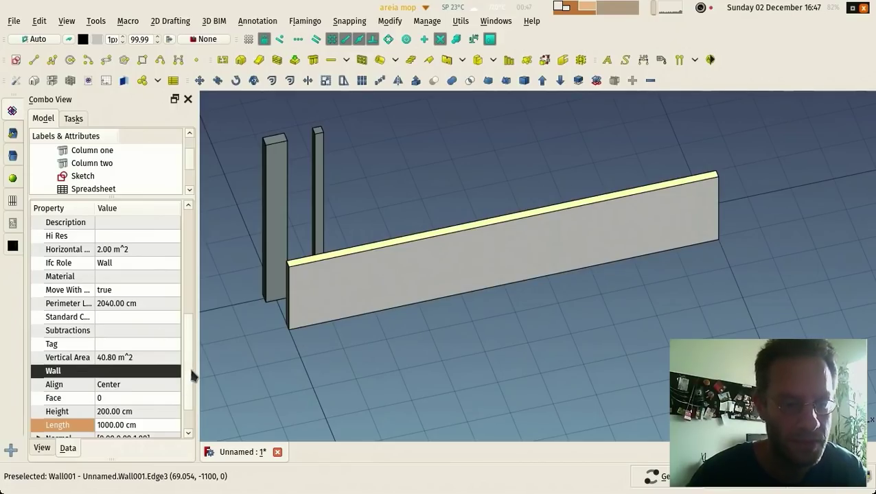
scroll(192, 376, down, 1)
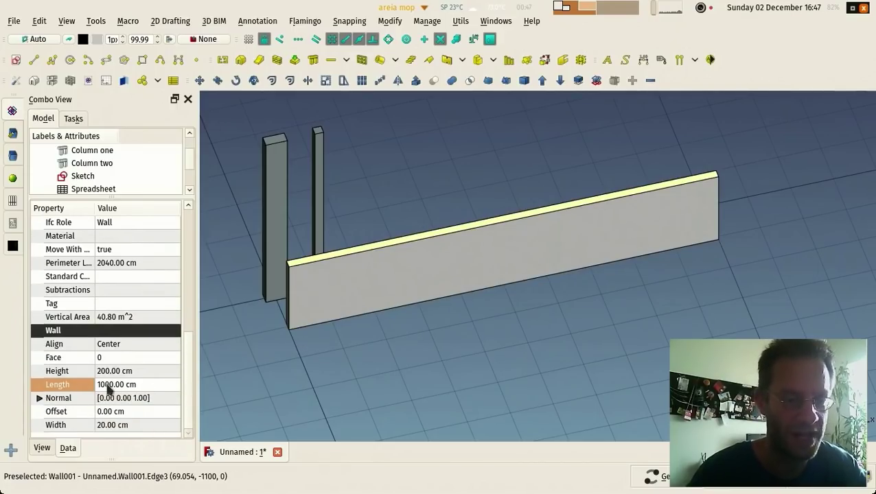
click(441, 149)
click(12, 203)
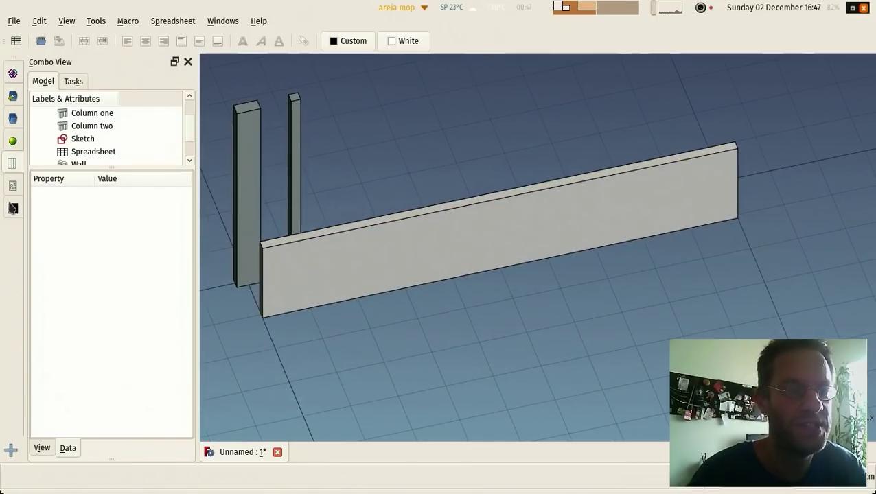
Step: Create a second spreadsheet, Spreadsheet001, and open it for editing
click(19, 43)
scroll(185, 131, down, 1)
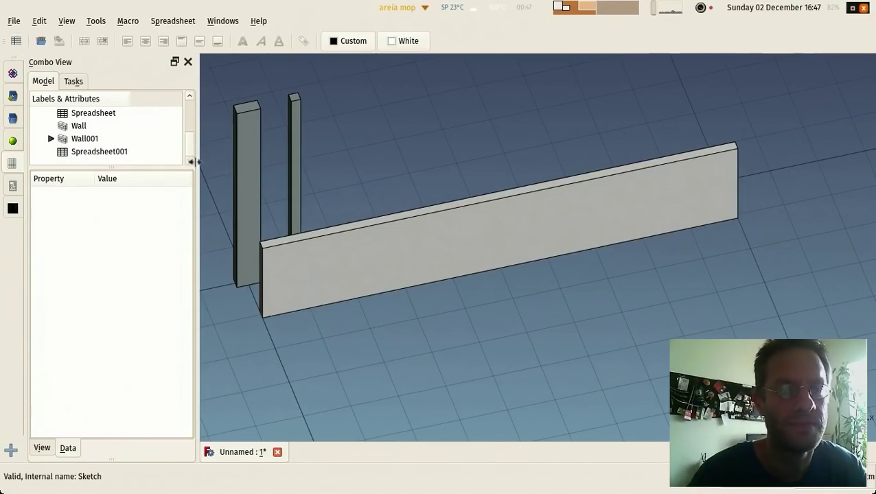
double_click(84, 151)
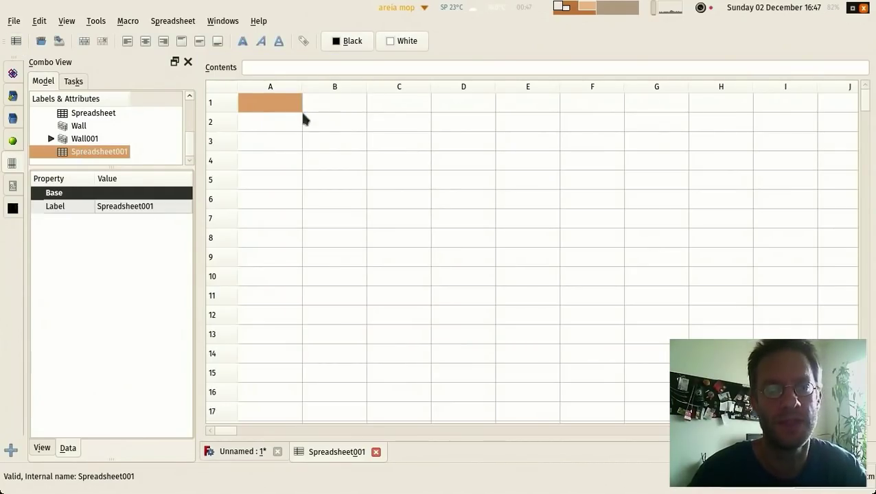
Step: Label A1 'Wall length' and enter =2m in B1, showing 2000 mm
drag(302, 87, 349, 86)
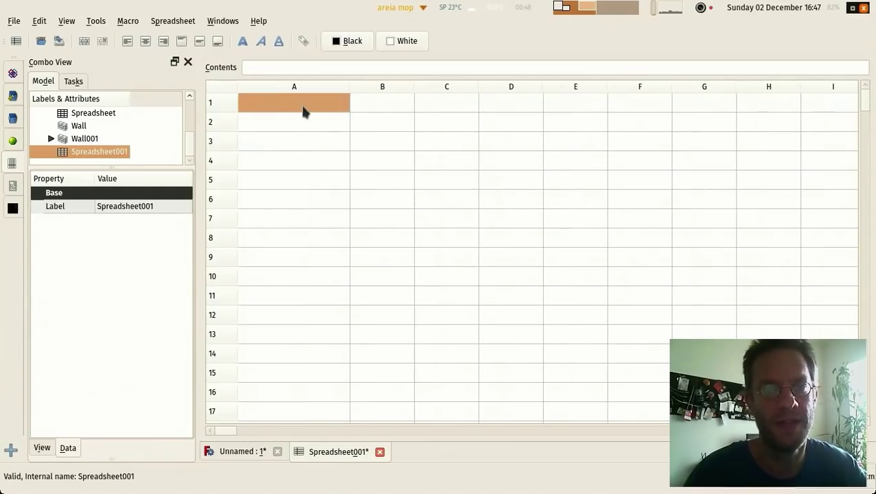
double_click(301, 103)
text(Wall p)
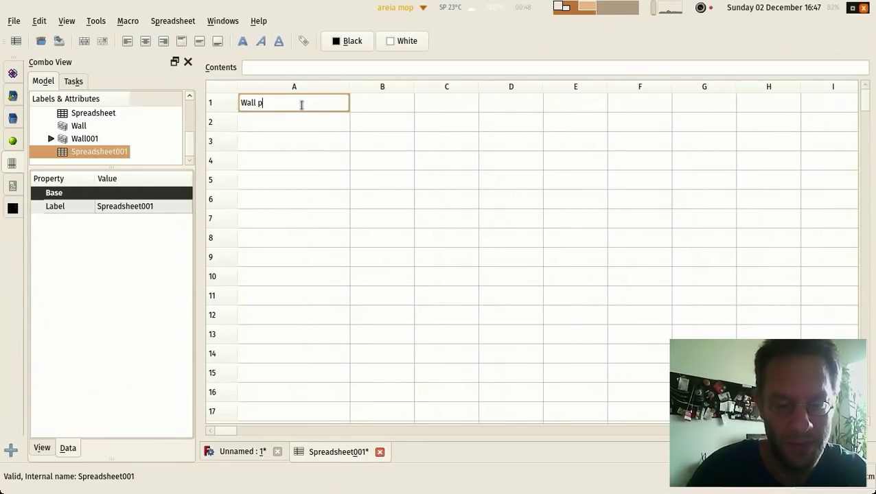
key(BackSpace)
text(length)
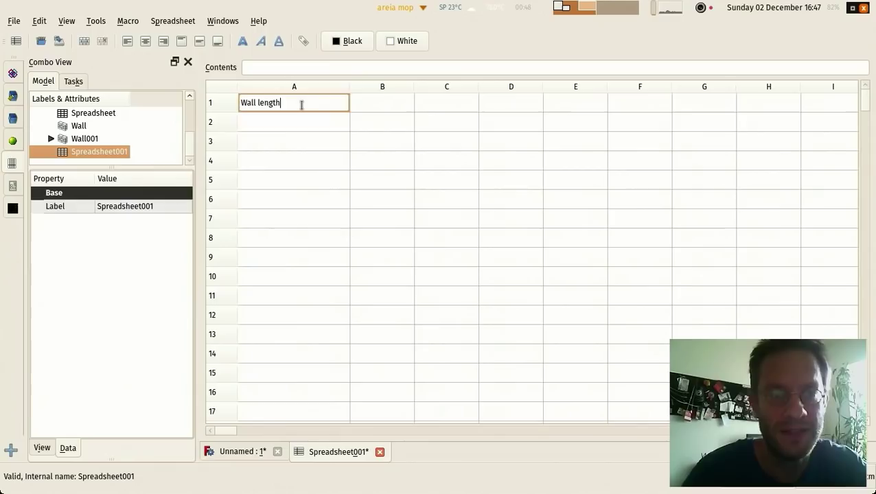
key(Return)
click(367, 109)
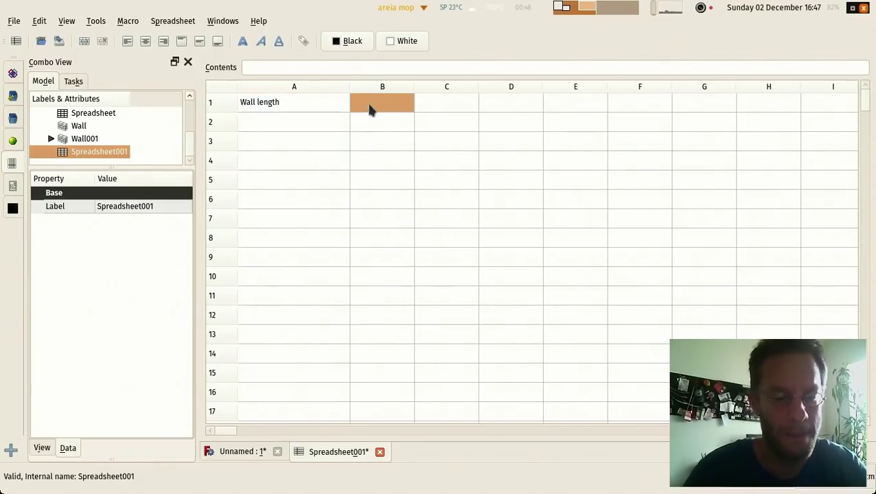
text(=2m)
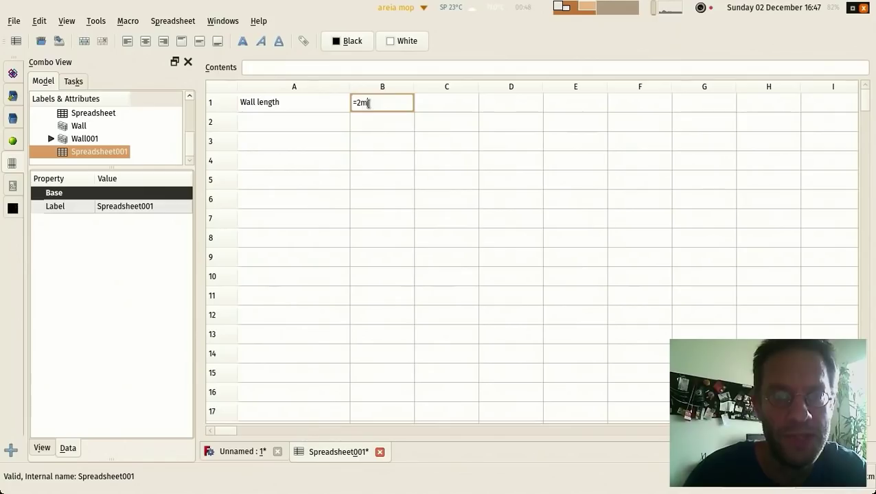
key(Return)
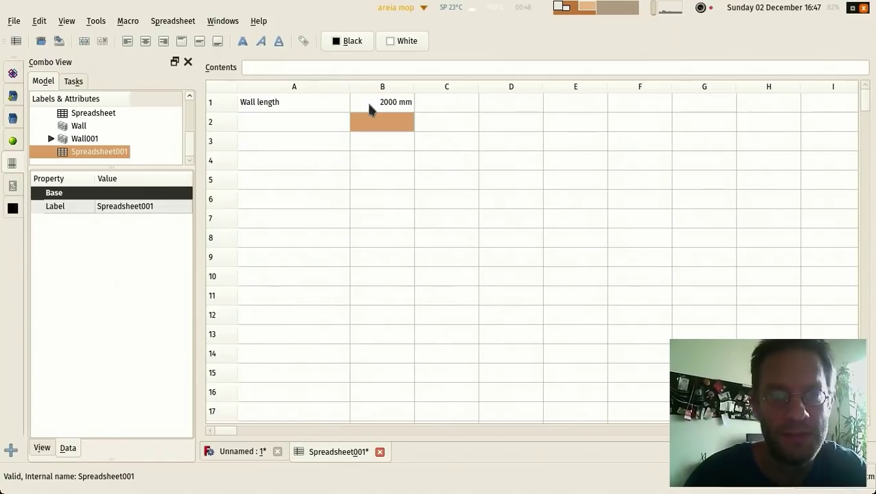
Step: Give cell B1 the alias WallLength, exposing a 200.00 cm Wall Length property
right_click(369, 104)
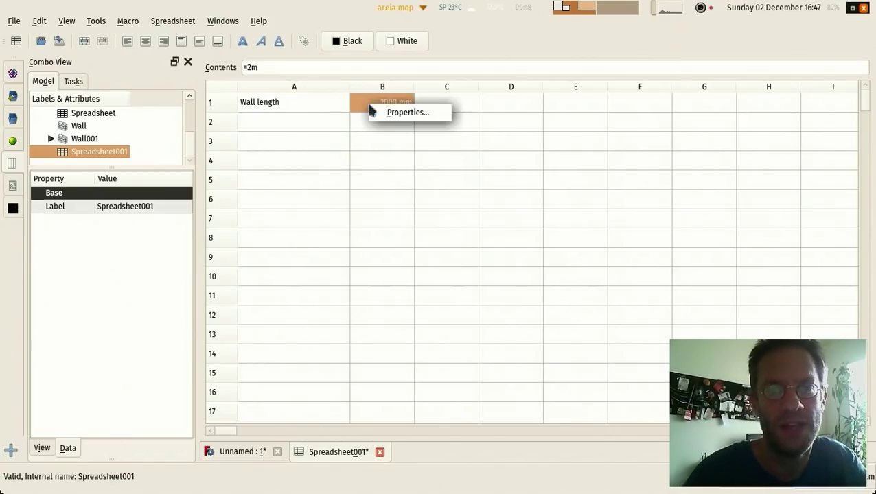
click(381, 112)
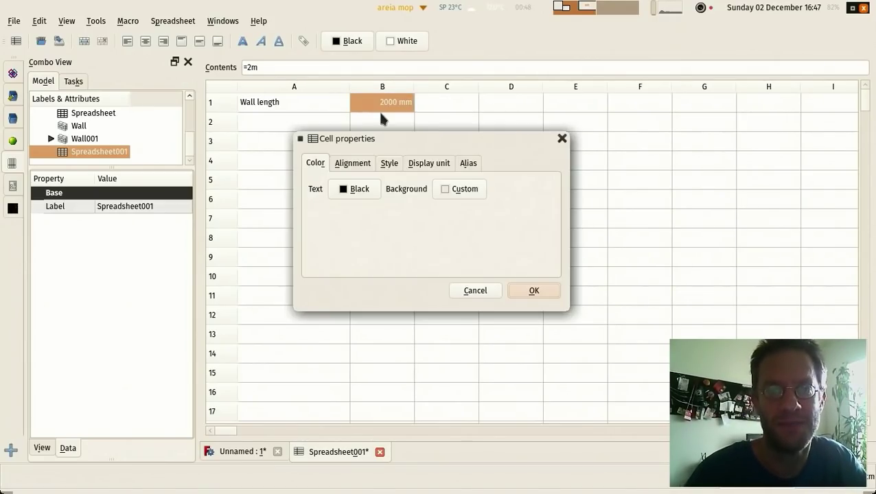
click(472, 163)
click(393, 188)
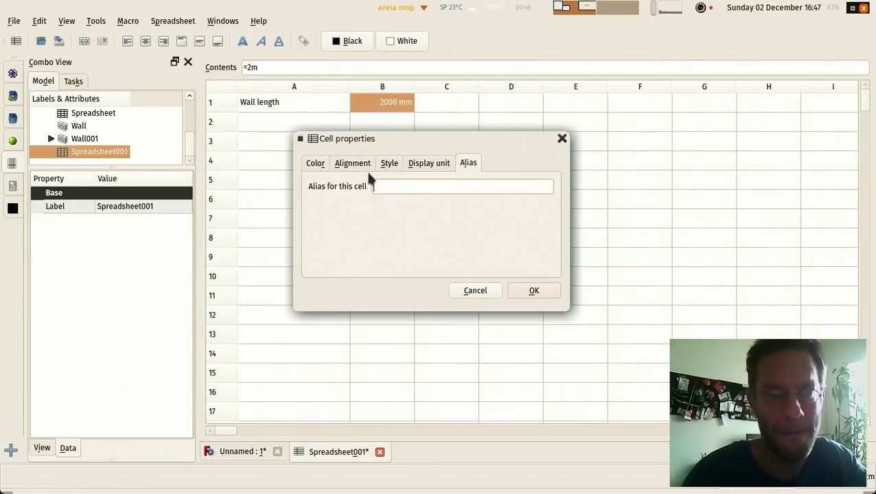
text(Wal)
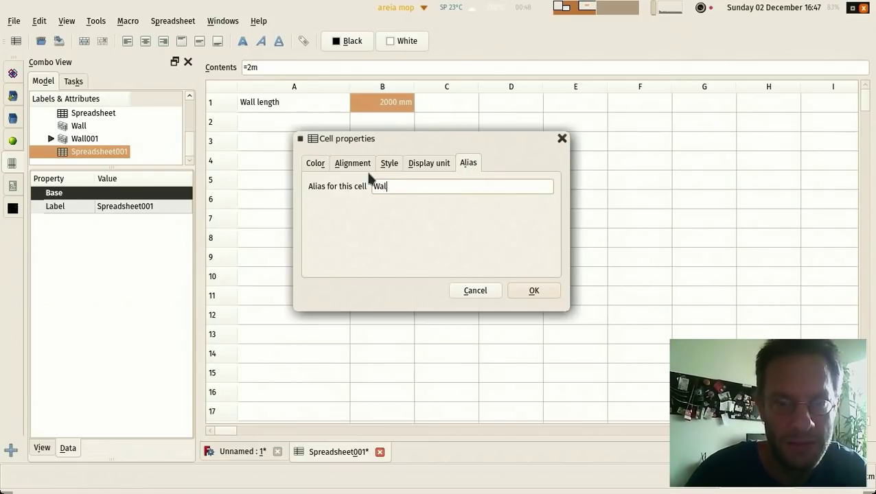
text(lLength)
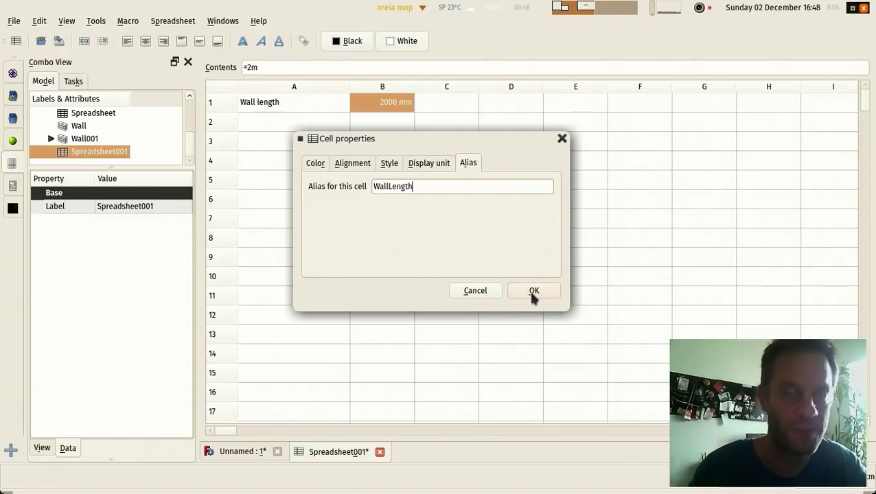
click(533, 292)
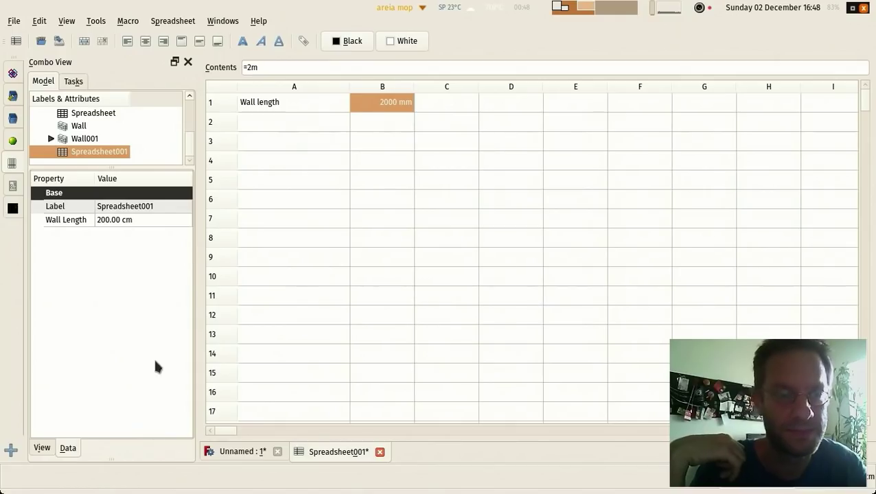
Step: Return to the 3D view and select the wall Wall001
click(254, 450)
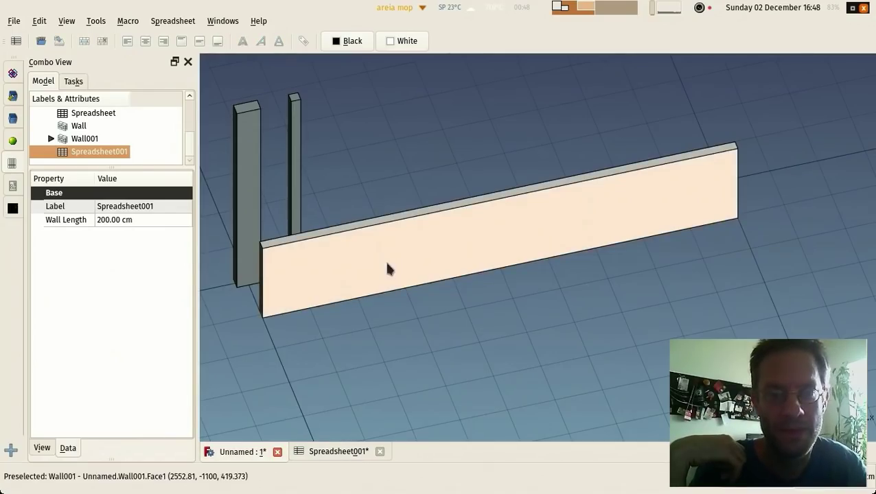
click(387, 267)
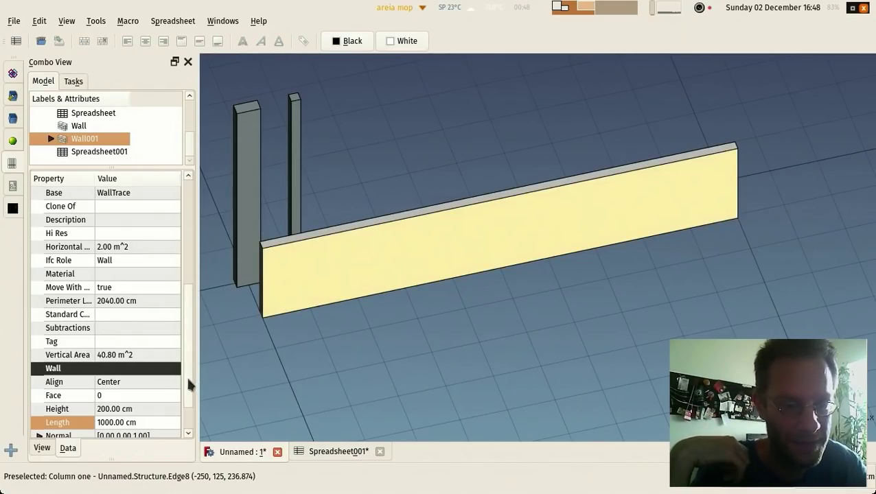
scroll(190, 385, down, 1)
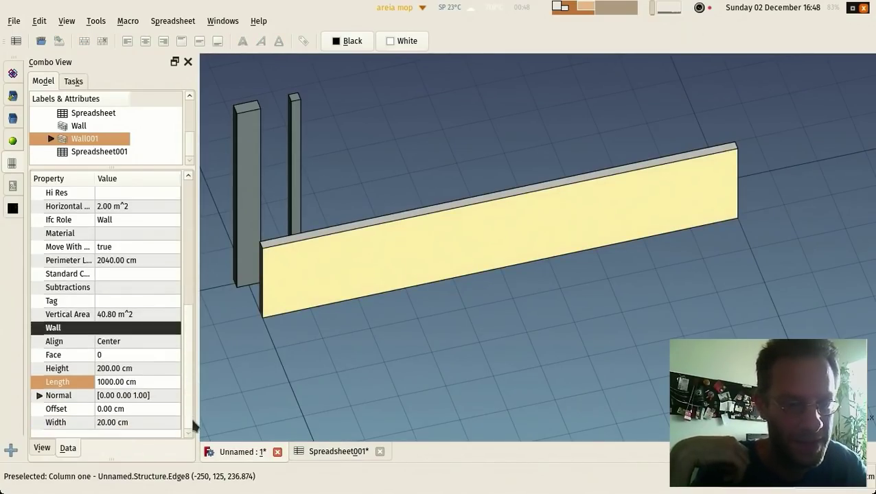
Step: Bind Wall001's Length to Spreadsheet001.WallLength, shortening the wall to 200 cm
click(154, 383)
click(166, 382)
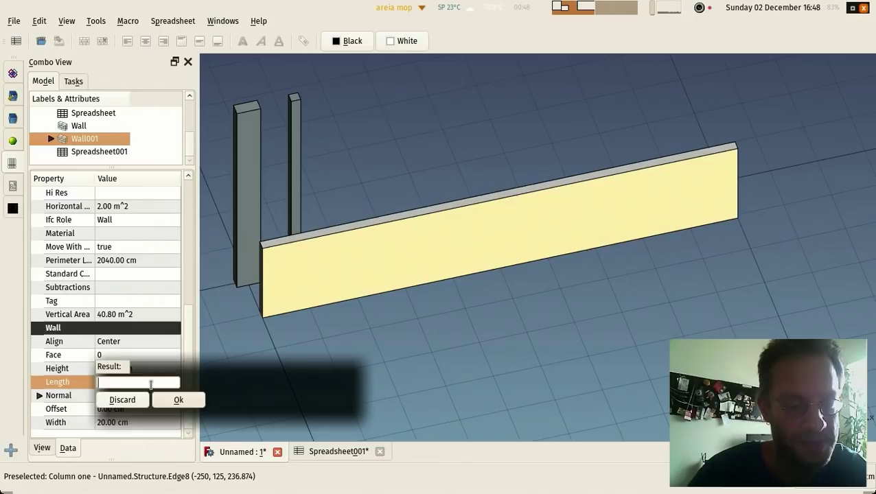
text(S)
key(Down)
key(Down)
key(Down)
key(Down)
key(Down)
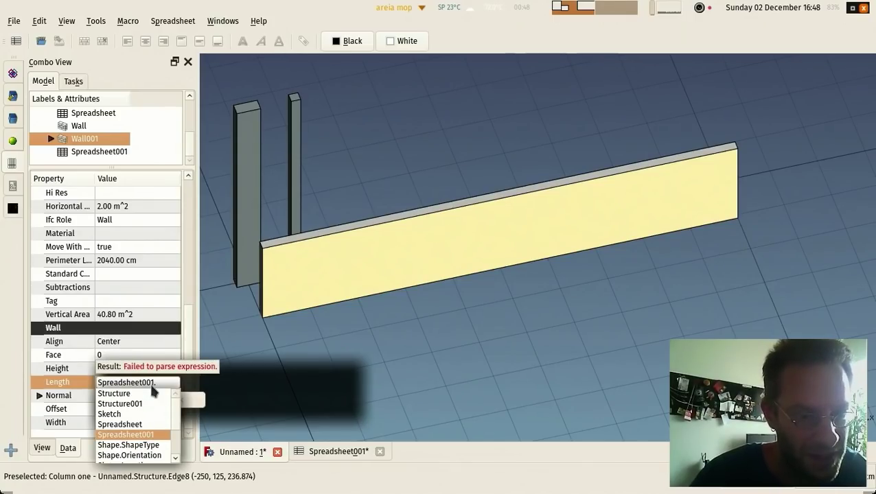
key(Return)
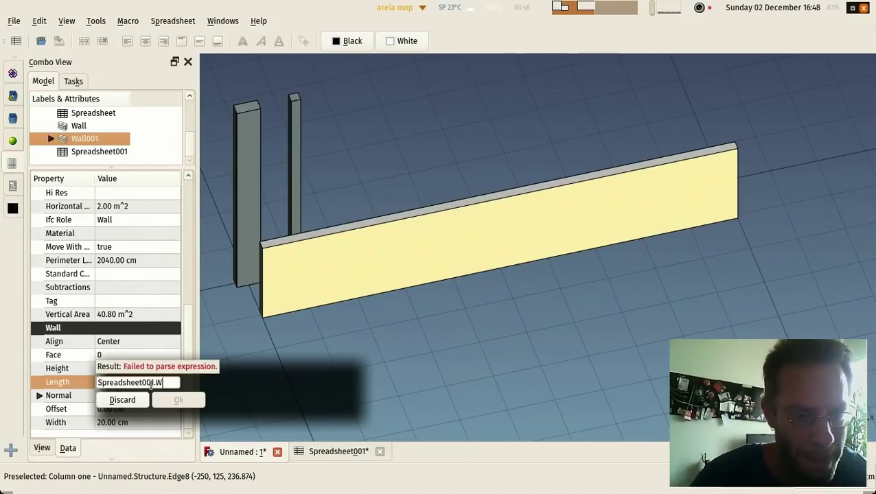
text(Wa)
click(153, 393)
key(Return)
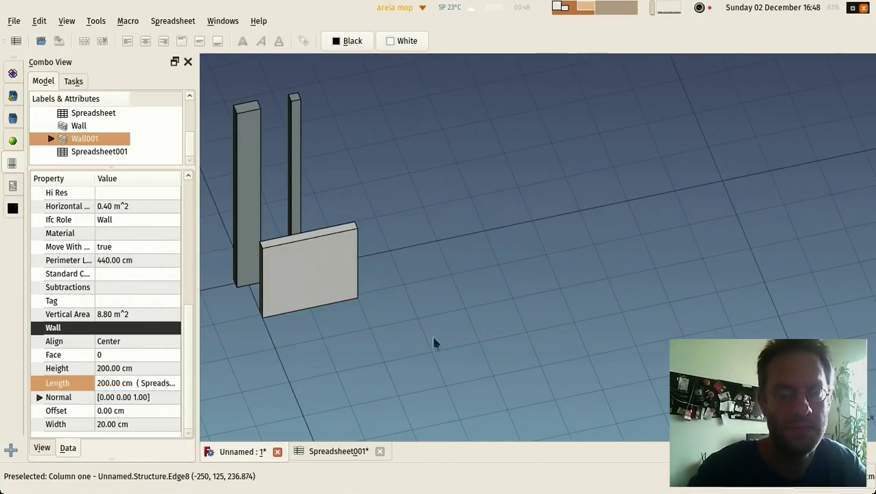
drag(434, 344, 362, 306)
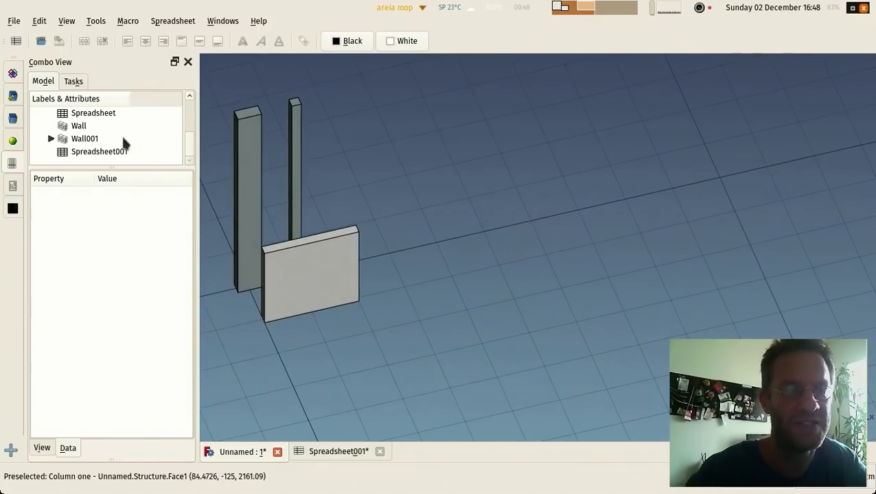
Step: In Spreadsheet001, change cell B1 to 4 m for the wall length
double_click(110, 156)
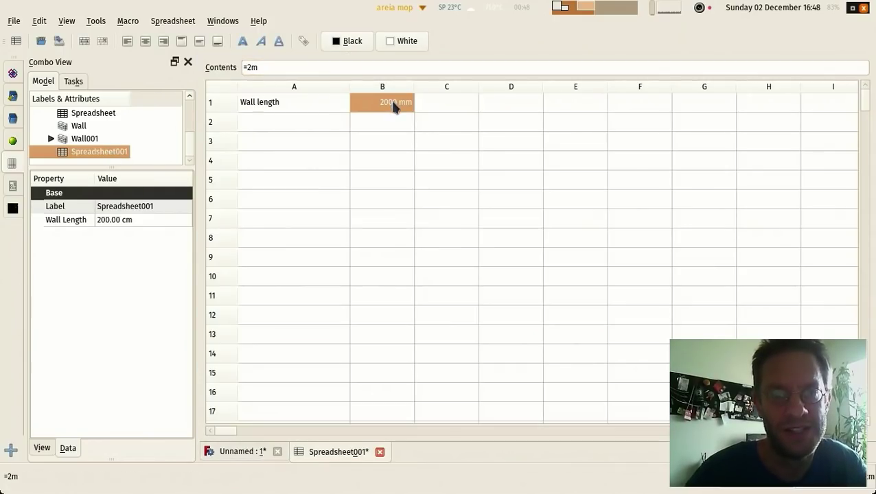
click(286, 69)
key(BackSpace)
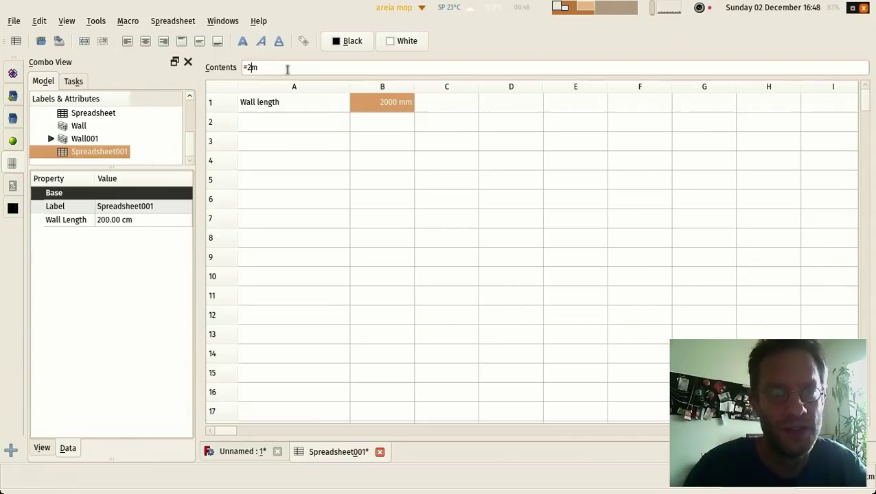
text(5)
key(Return)
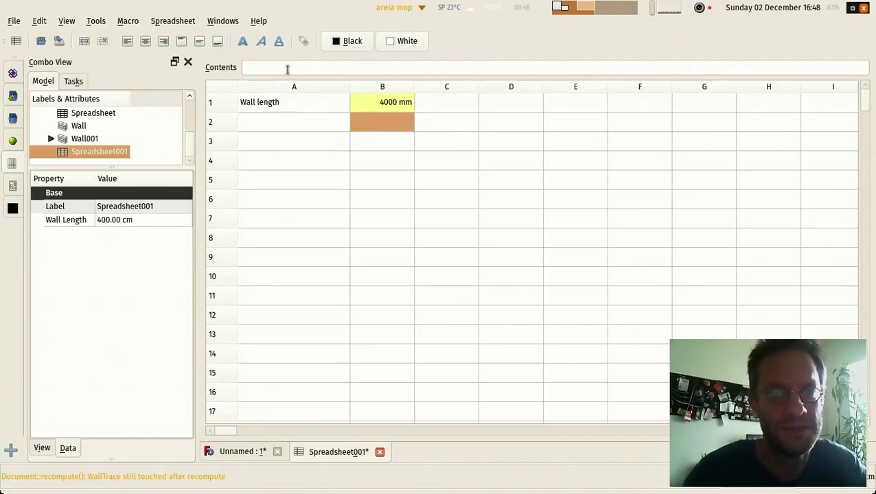
click(291, 225)
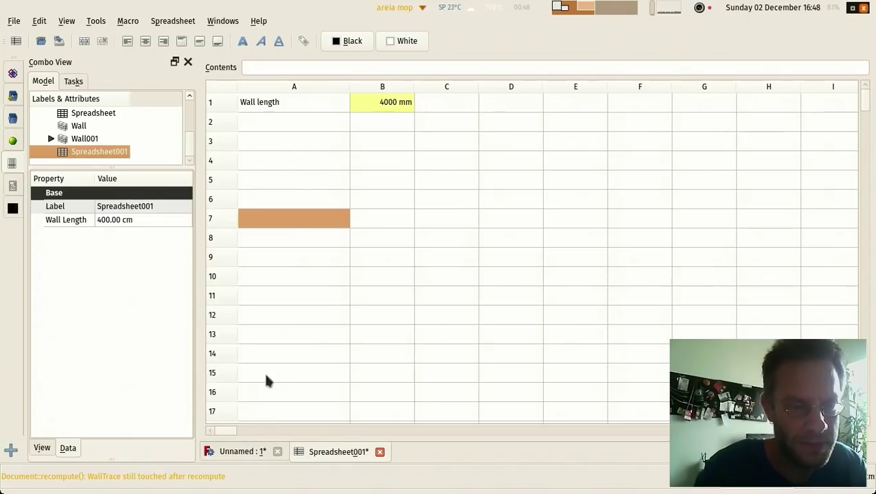
Step: Back in the 3D view, check the wall's 400 cm length and resize the tree and property panels
click(240, 453)
click(387, 288)
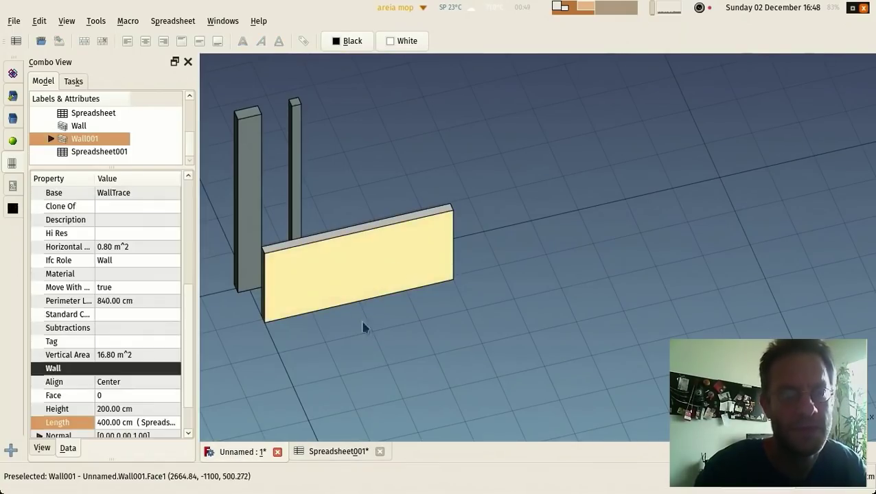
click(367, 335)
middle_drag(399, 364, 488, 334)
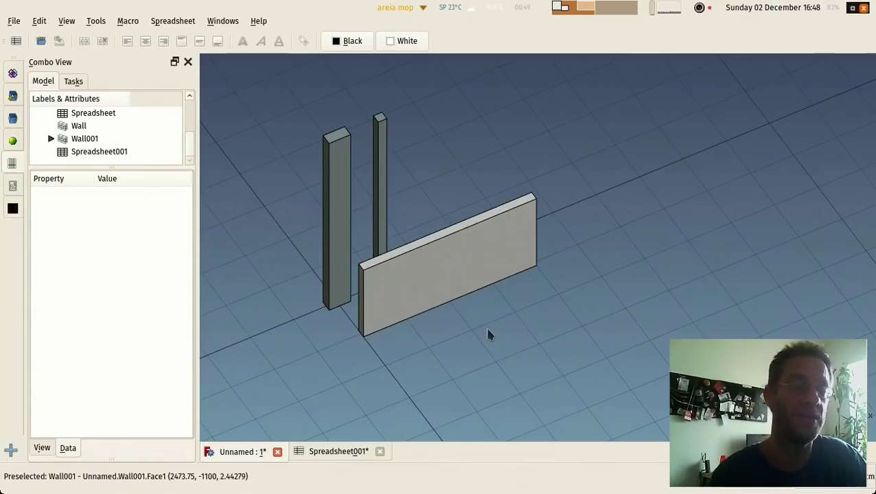
drag(119, 167, 95, 381)
middle_drag(324, 199, 344, 217)
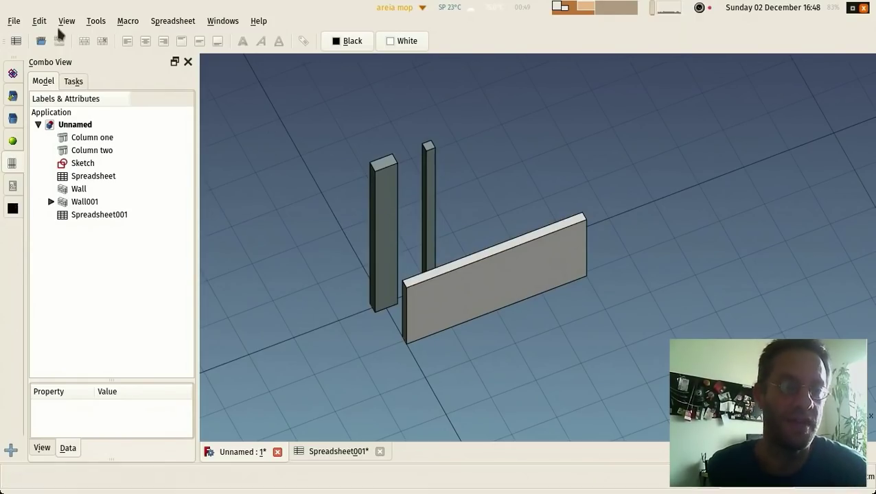
Step: Switch to the BIM workbench and start a new Schedule definition with a widened task panel
click(13, 72)
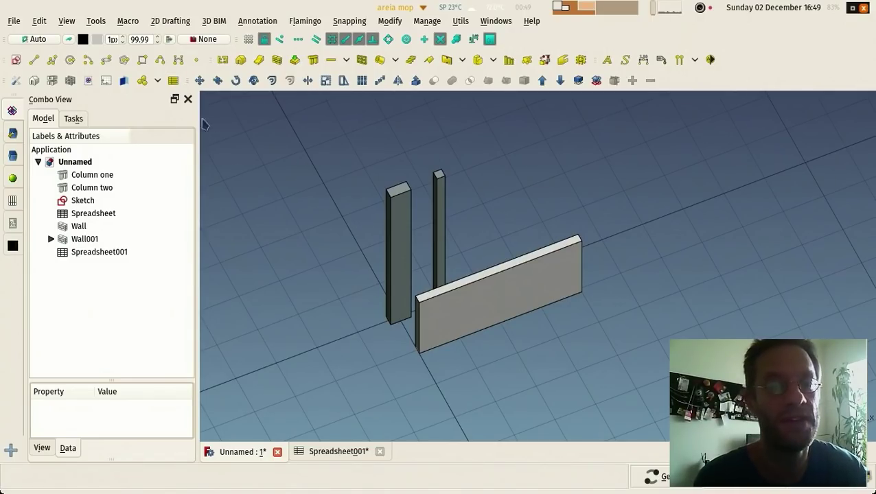
click(173, 80)
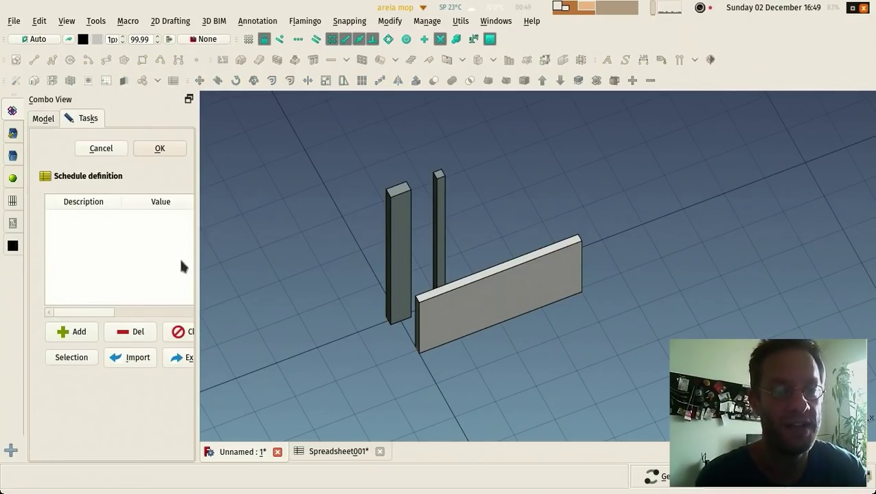
drag(195, 254, 474, 235)
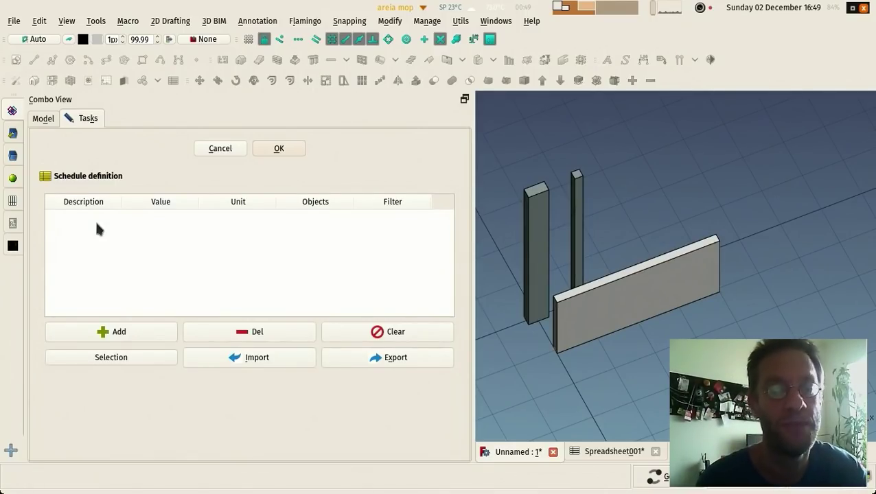
Step: Close the Schedule definition and view the first Spreadsheet with a narrower side panel
click(218, 151)
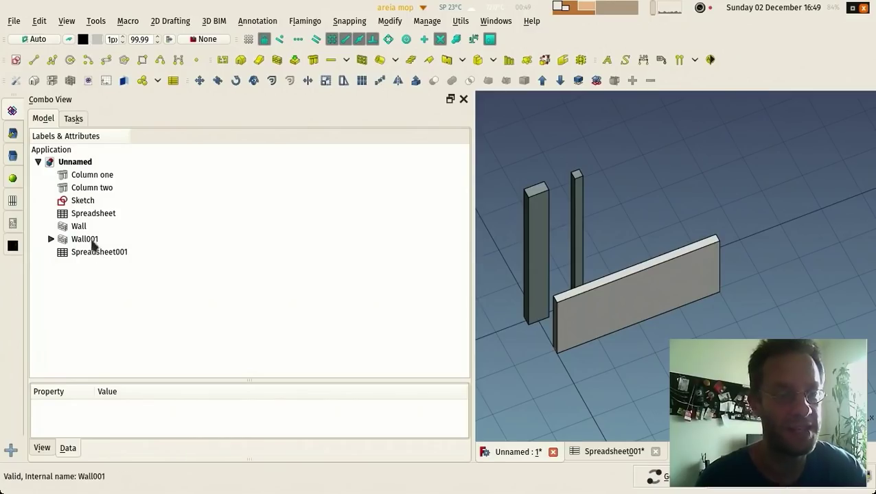
double_click(82, 214)
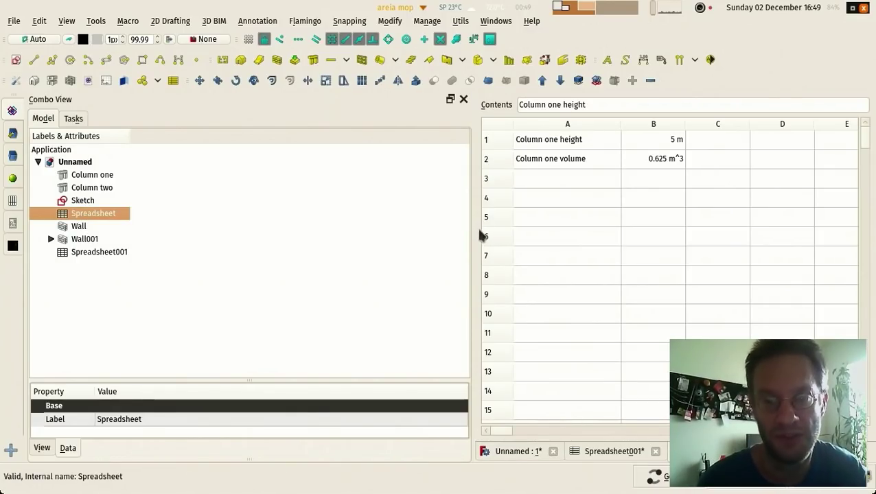
drag(473, 240, 236, 263)
Step: Close the Spreadsheet and Spreadsheet001 tabs, then orbit closer to the columns and wall
click(504, 451)
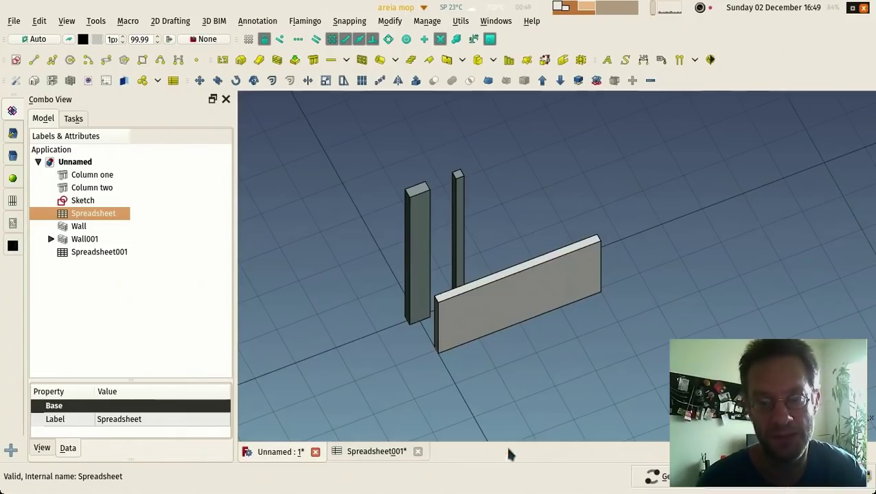
click(417, 452)
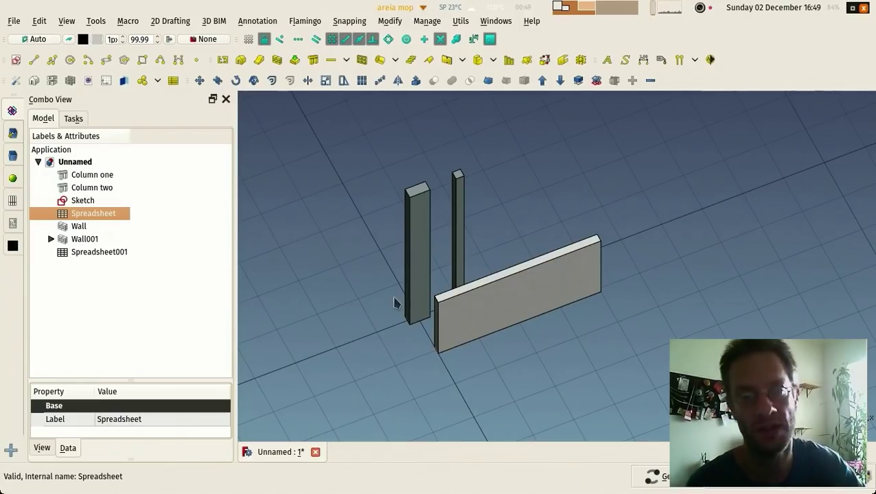
middle_drag(377, 285, 322, 264)
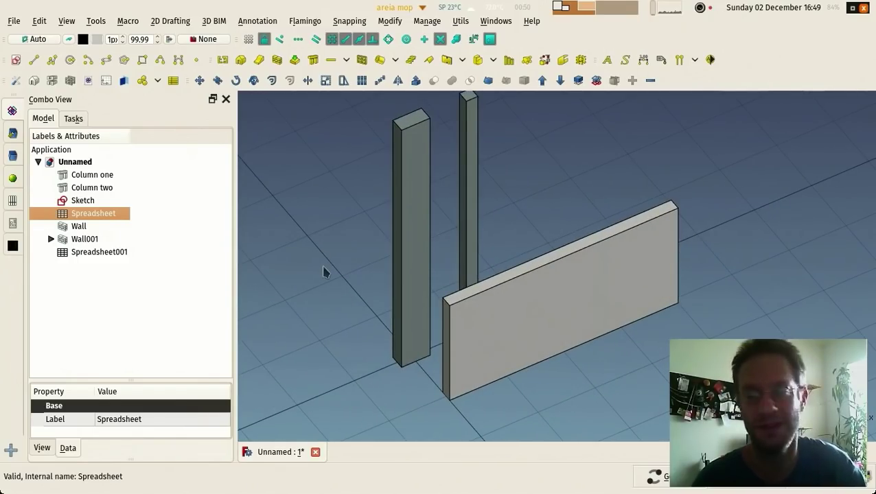